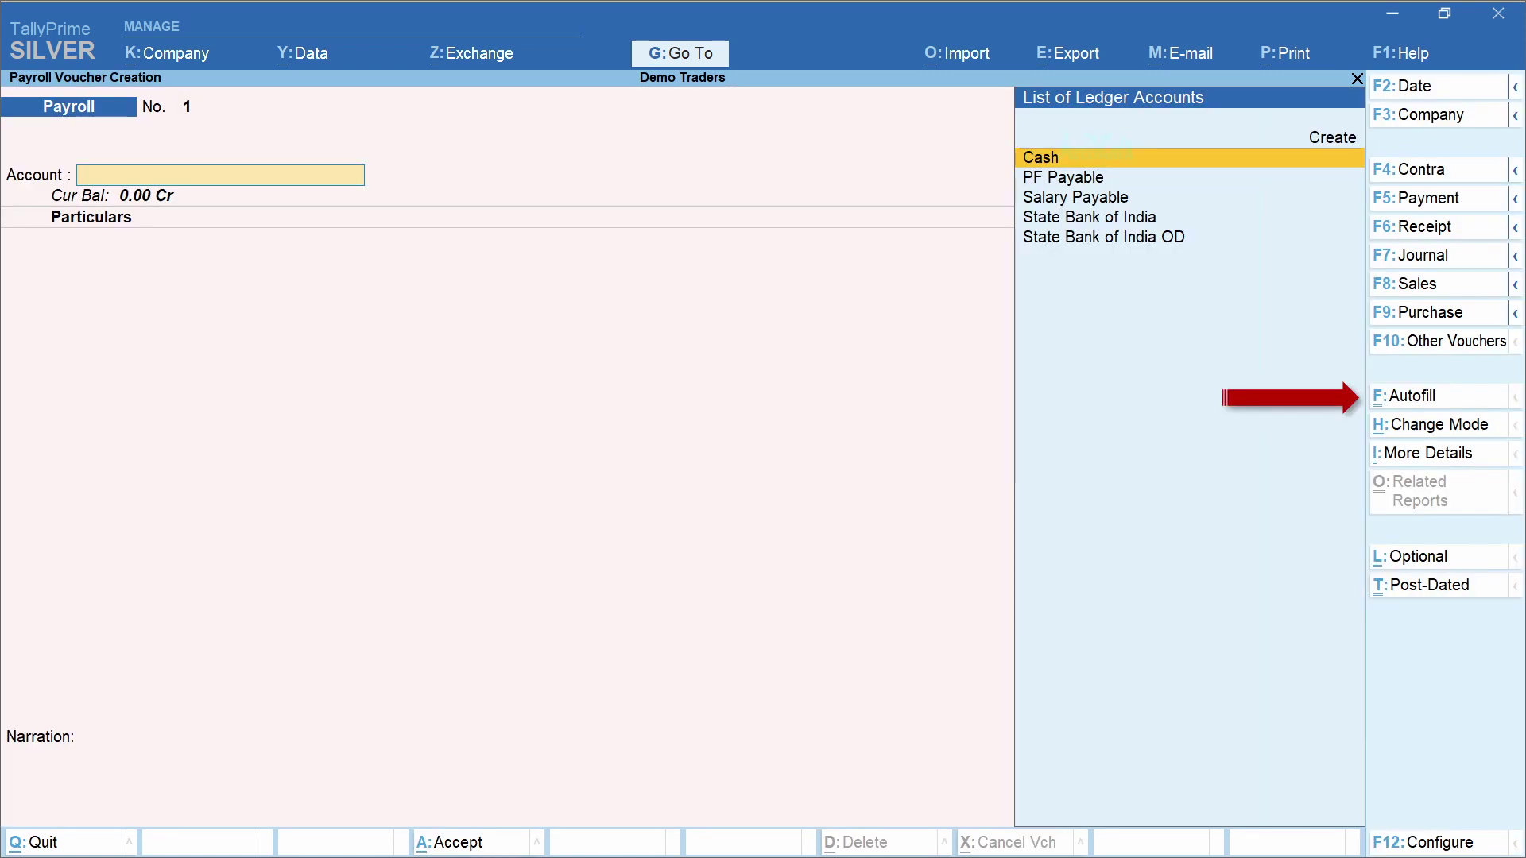
# Autofill the payroll voucher for Salary on Declared Value, 1-1-2023 to 31-1-2023, all items sorted by Employee Name, with the Salary Payable ledger
pyautogui.hotkey('ctrl', 'f')
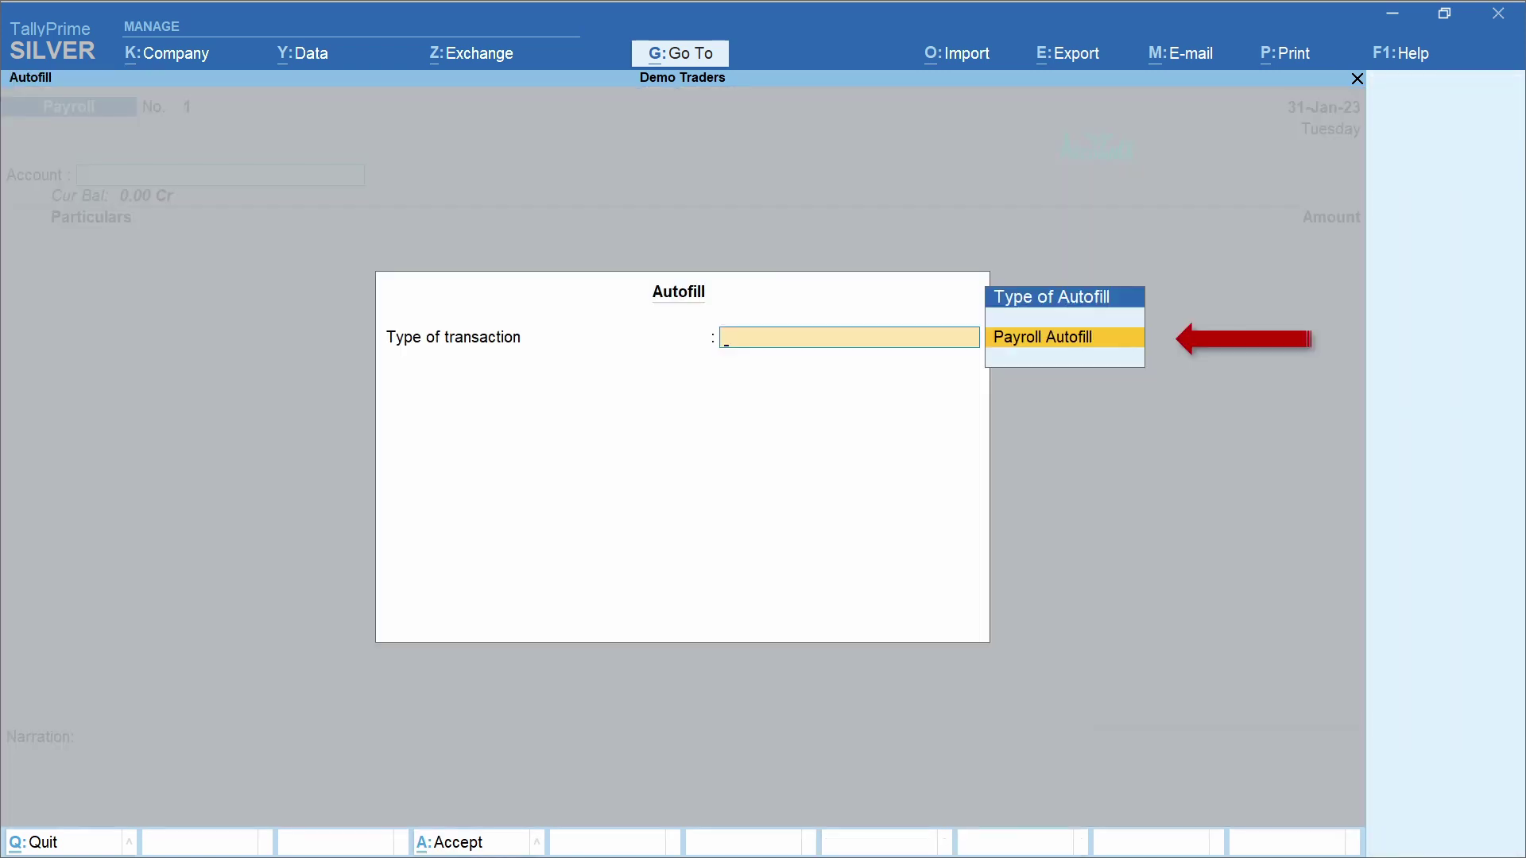
pyautogui.press('Return')
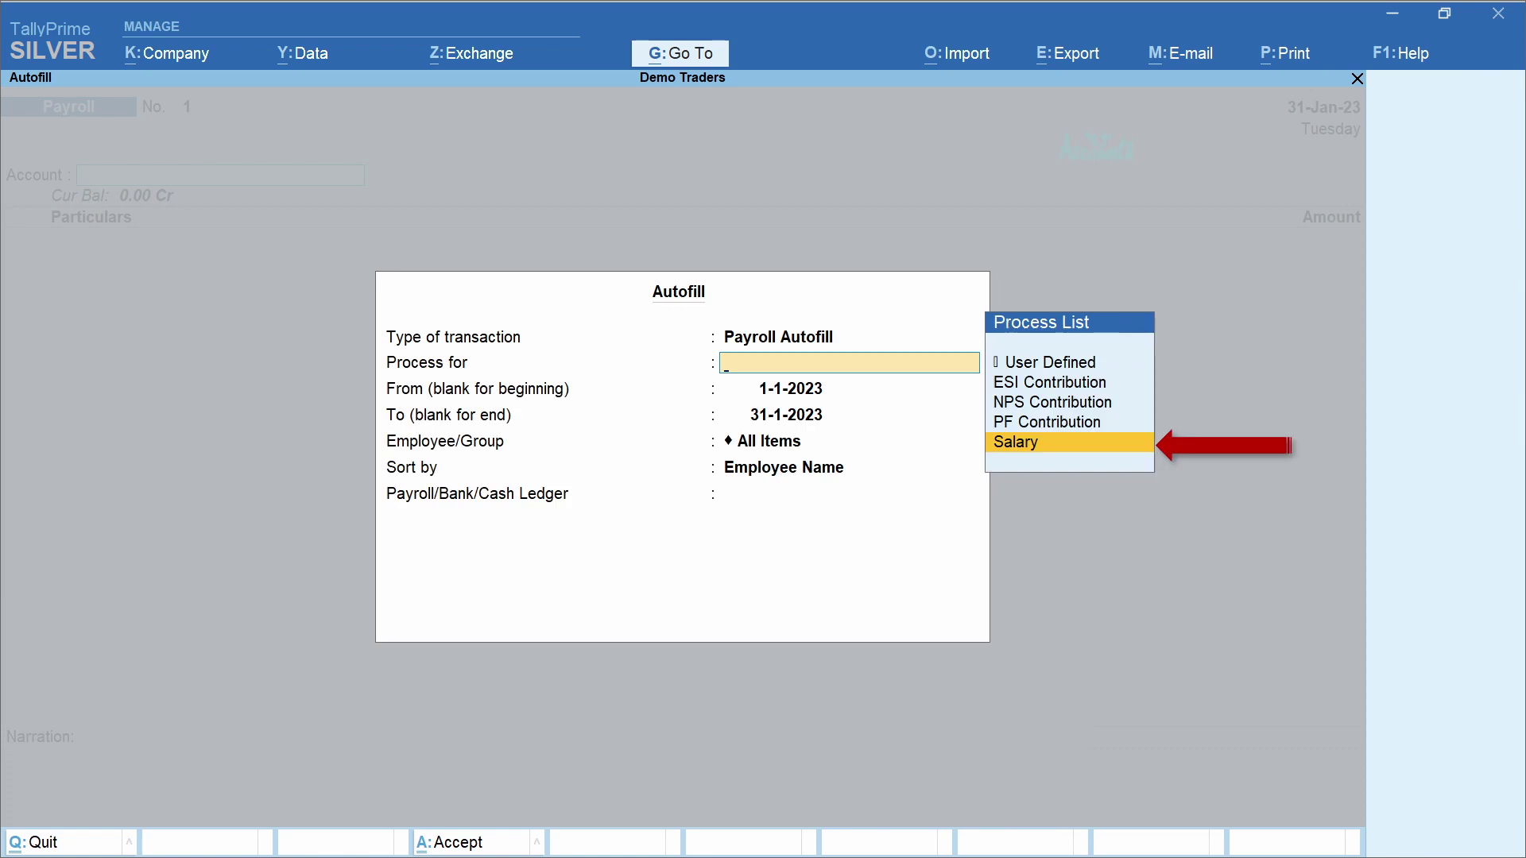
pyautogui.press('Return')
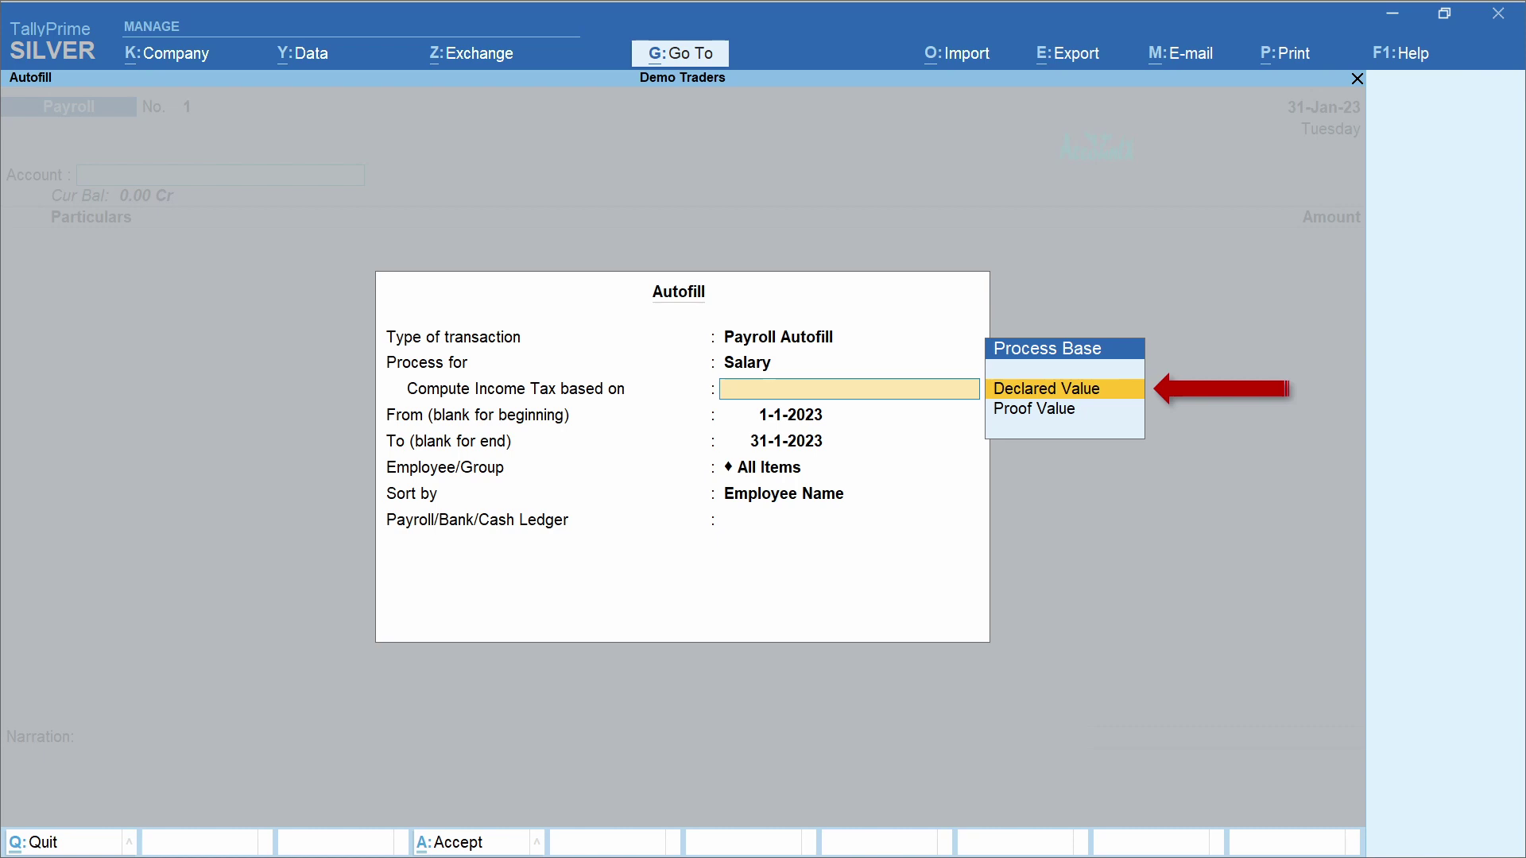
pyautogui.press('Return')
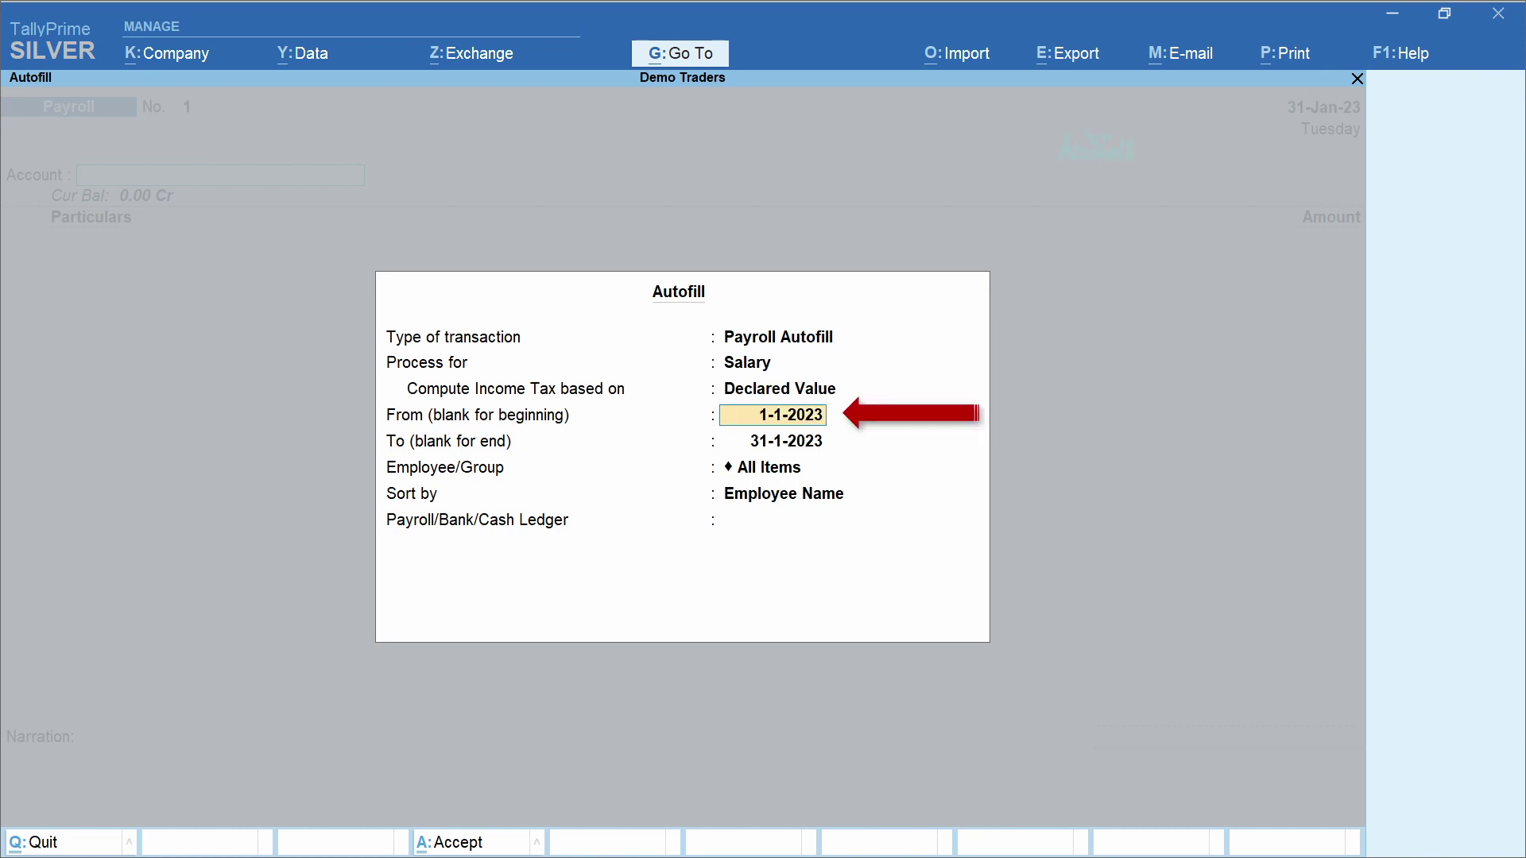
pyautogui.press('Return')
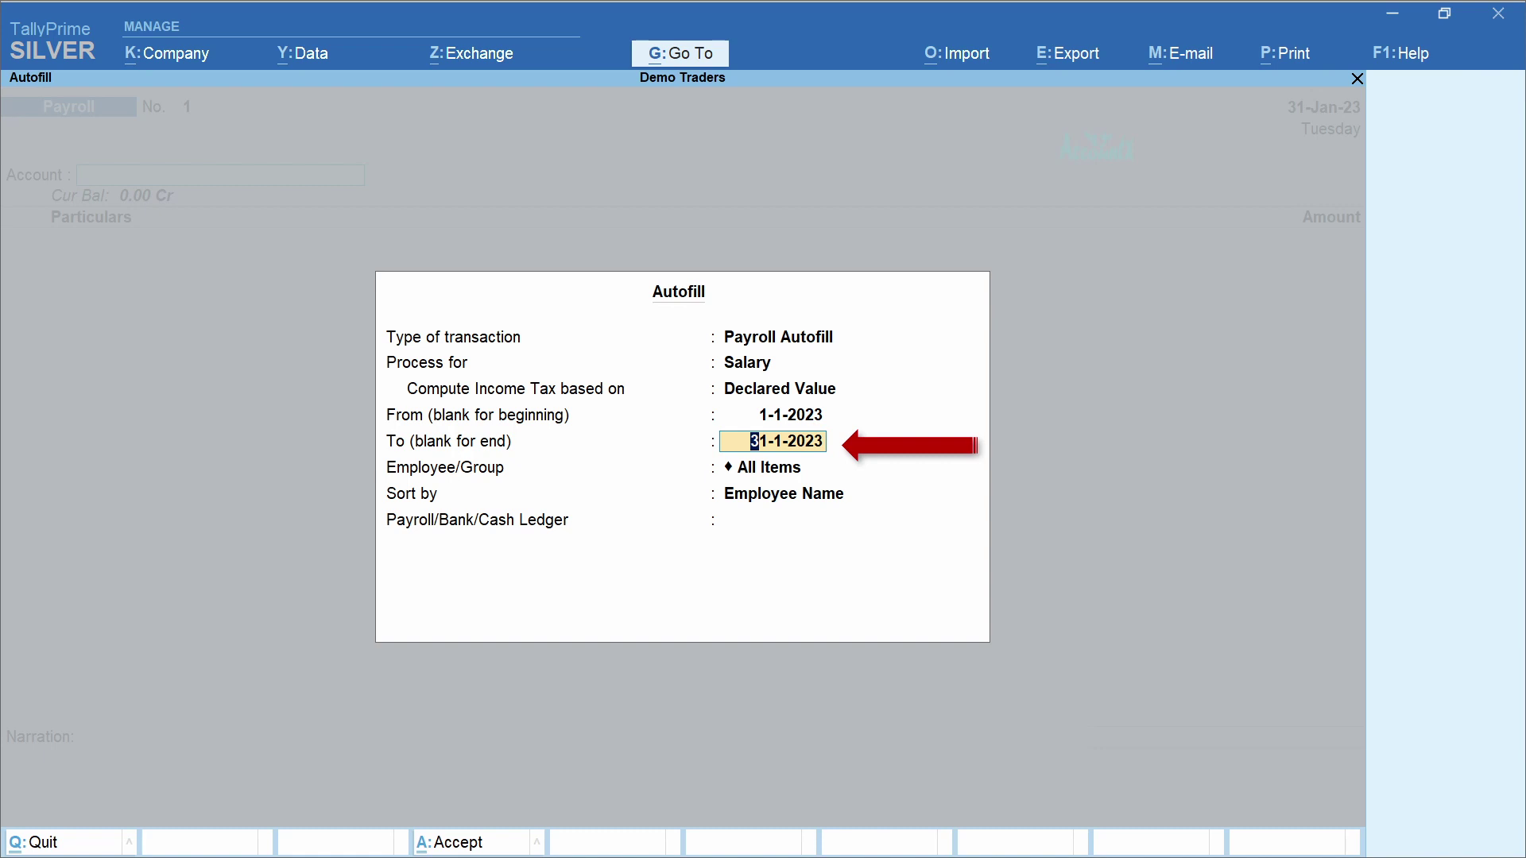
pyautogui.press('Return')
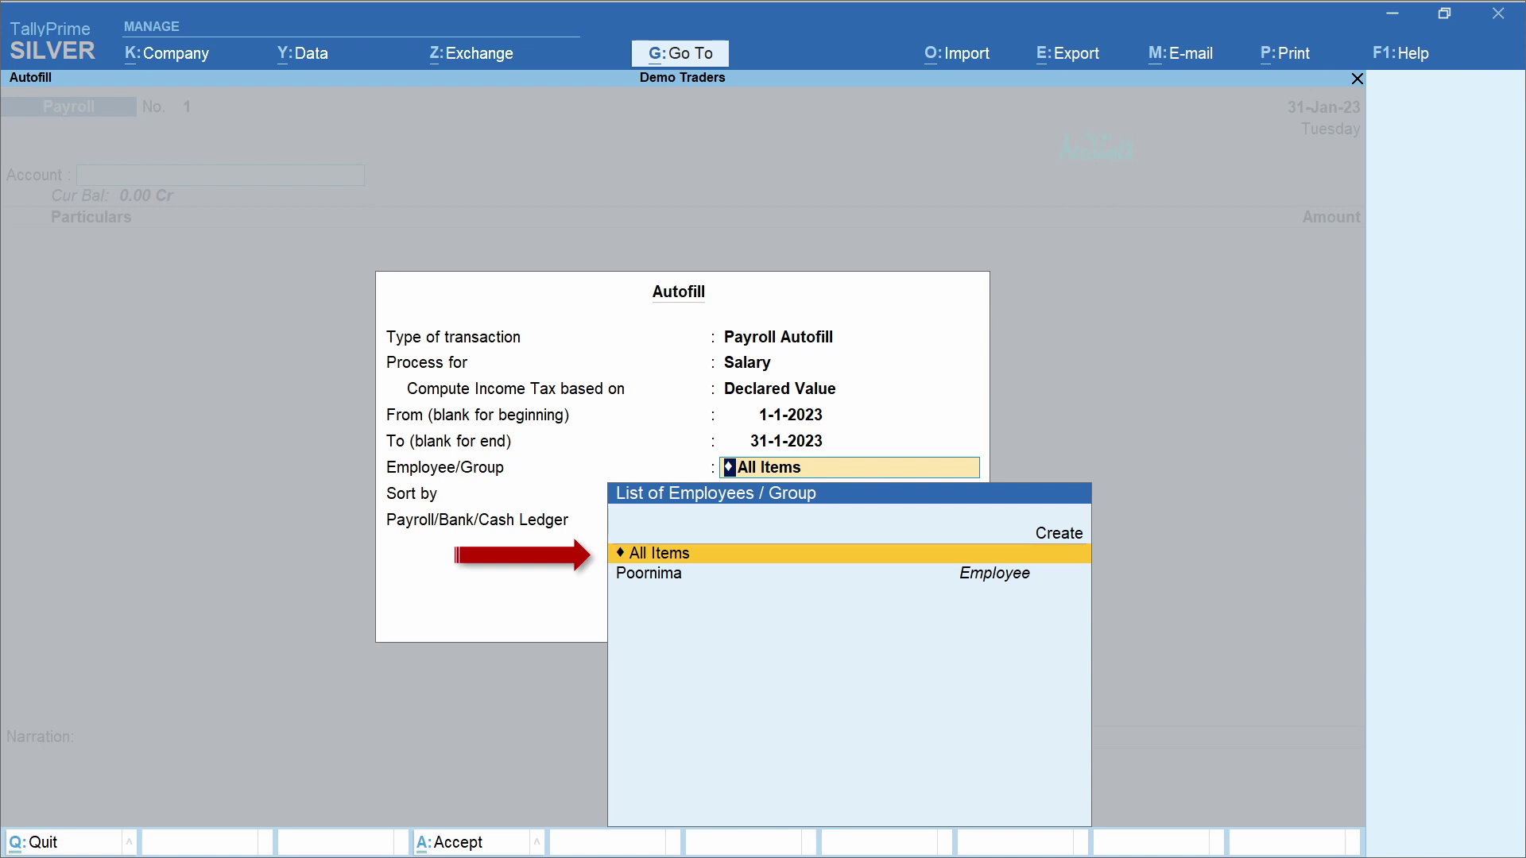
pyautogui.press('Return')
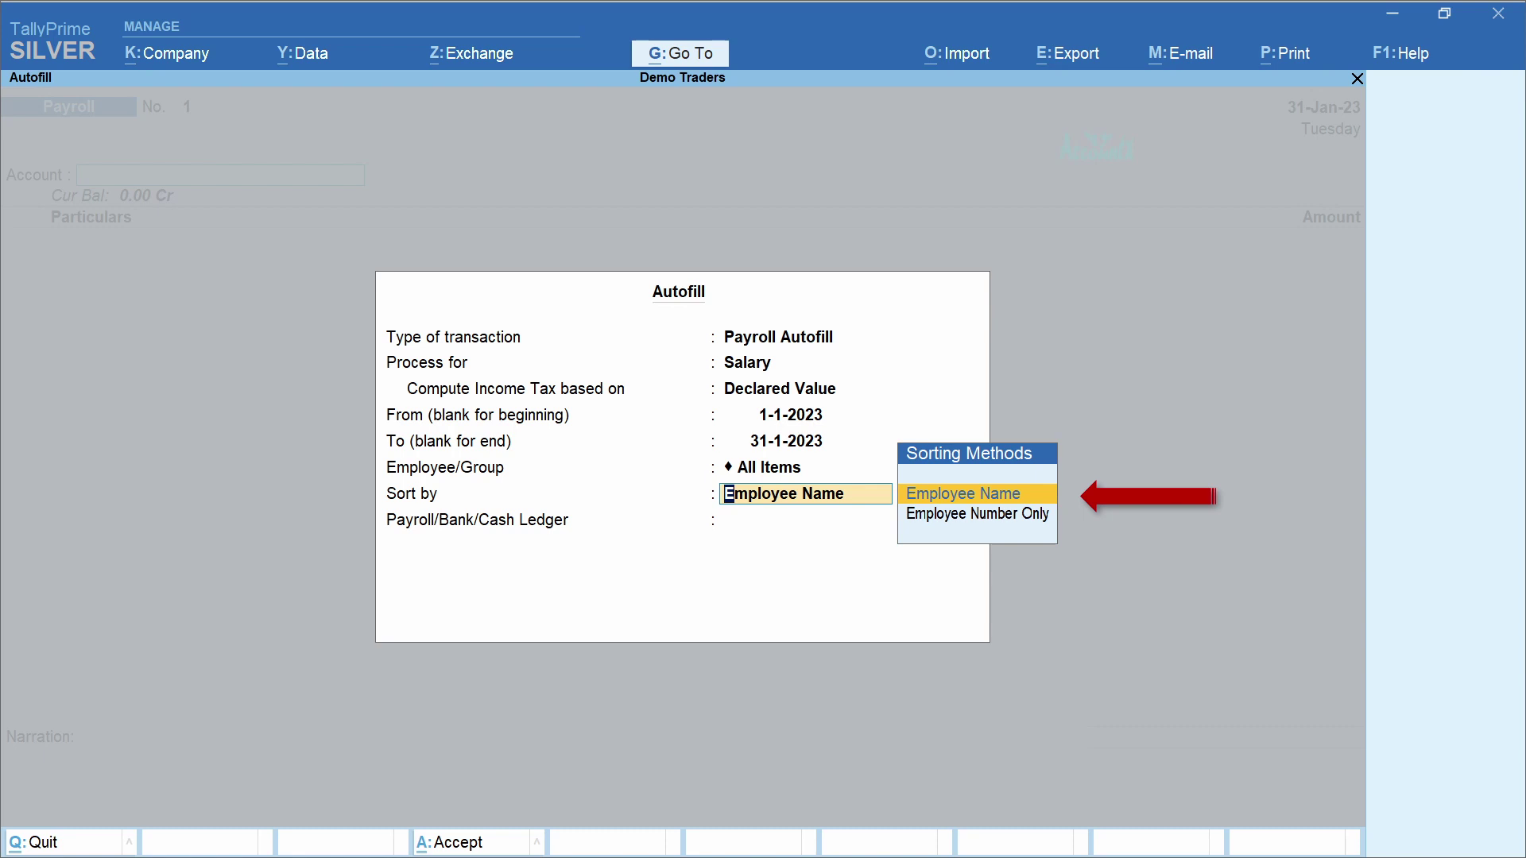
pyautogui.press('Return')
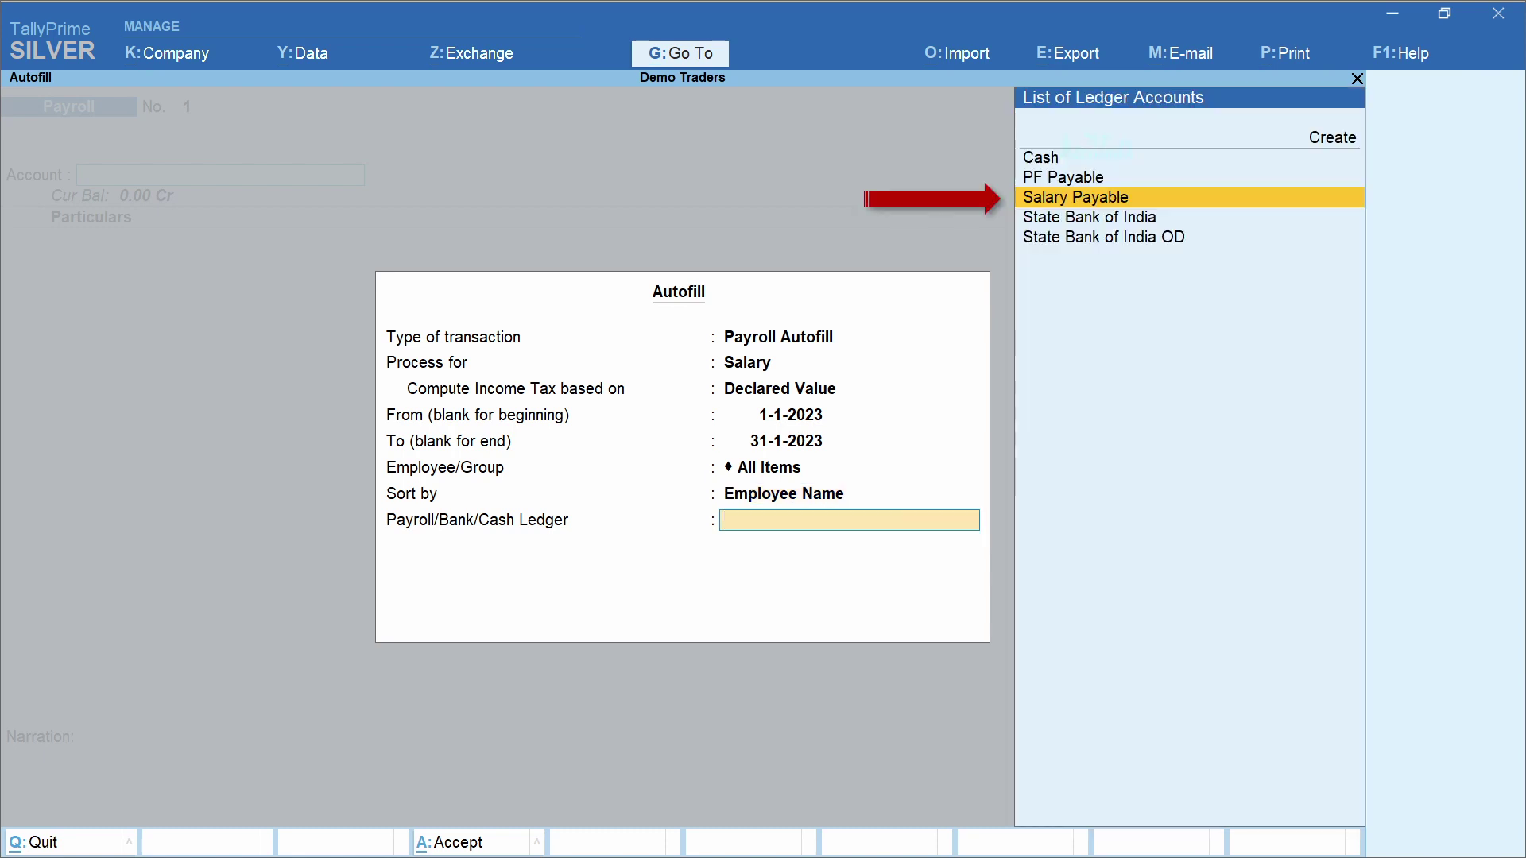
pyautogui.press('Return')
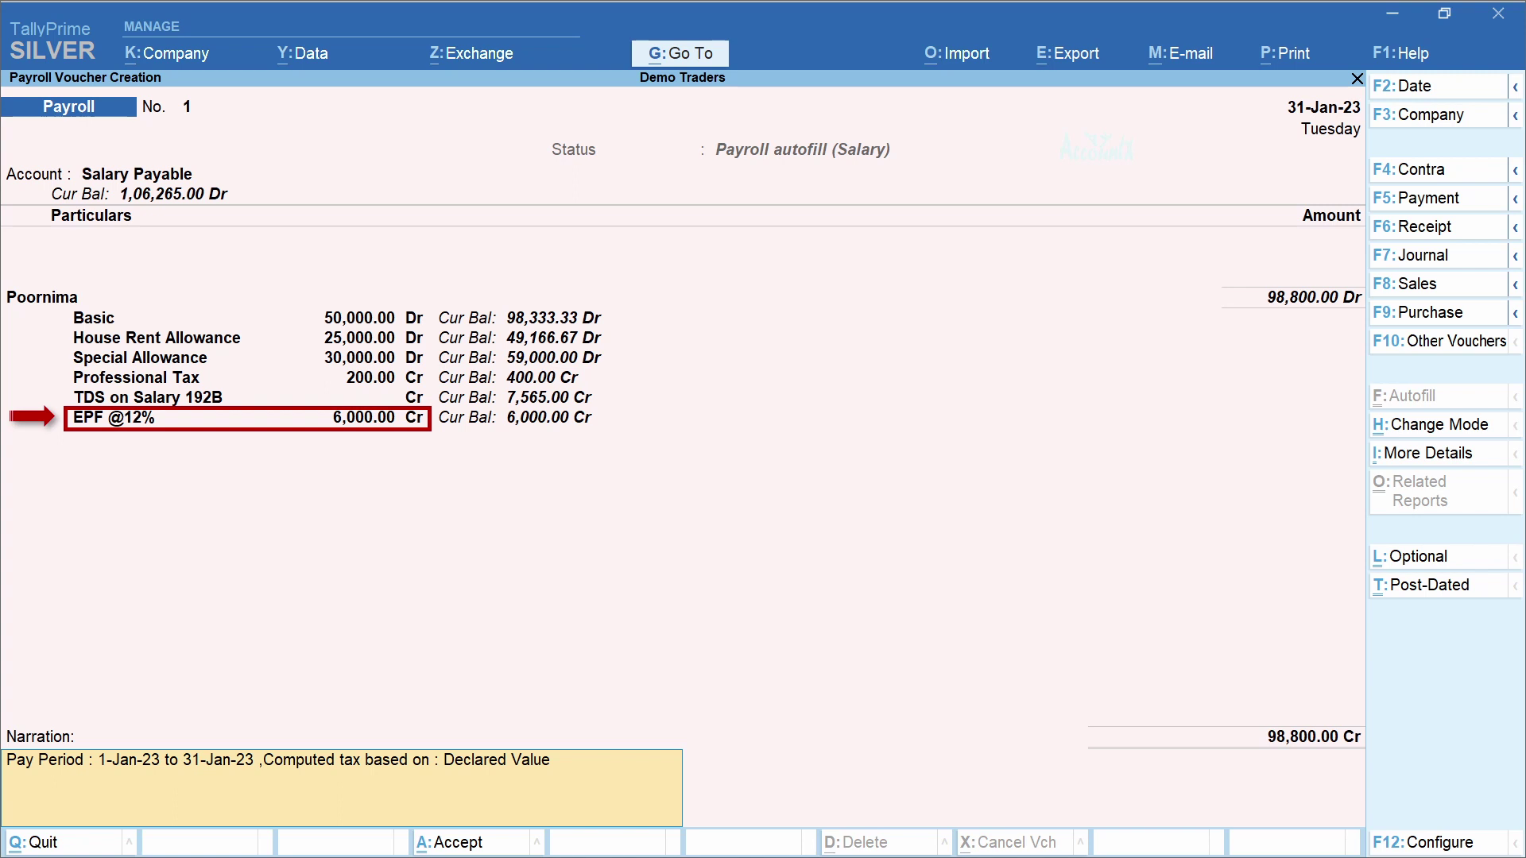
pyautogui.hotkey('ctrl', 'Return')
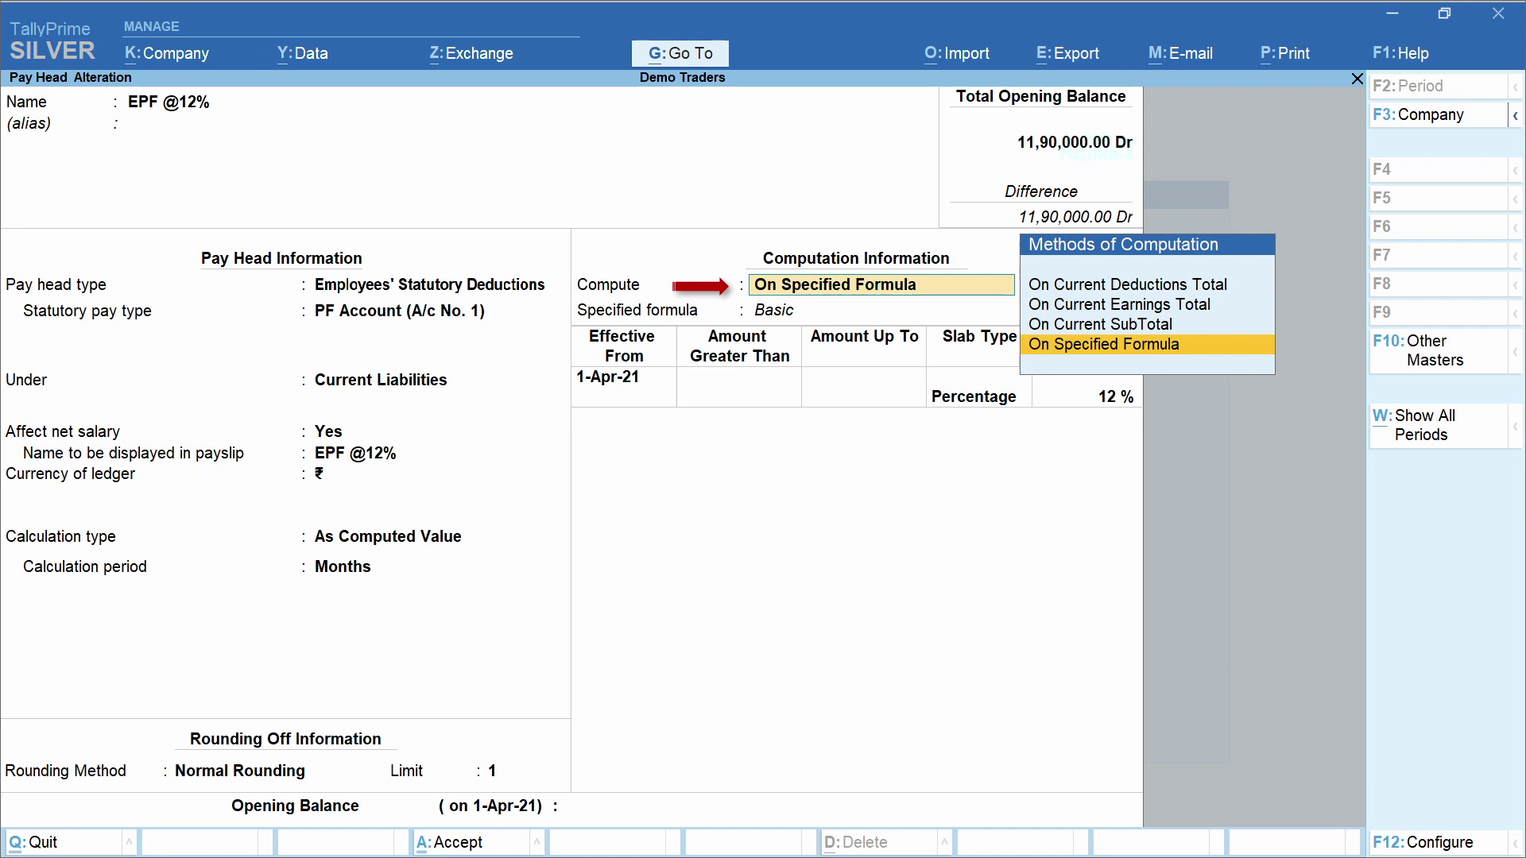
pyautogui.press('Return')
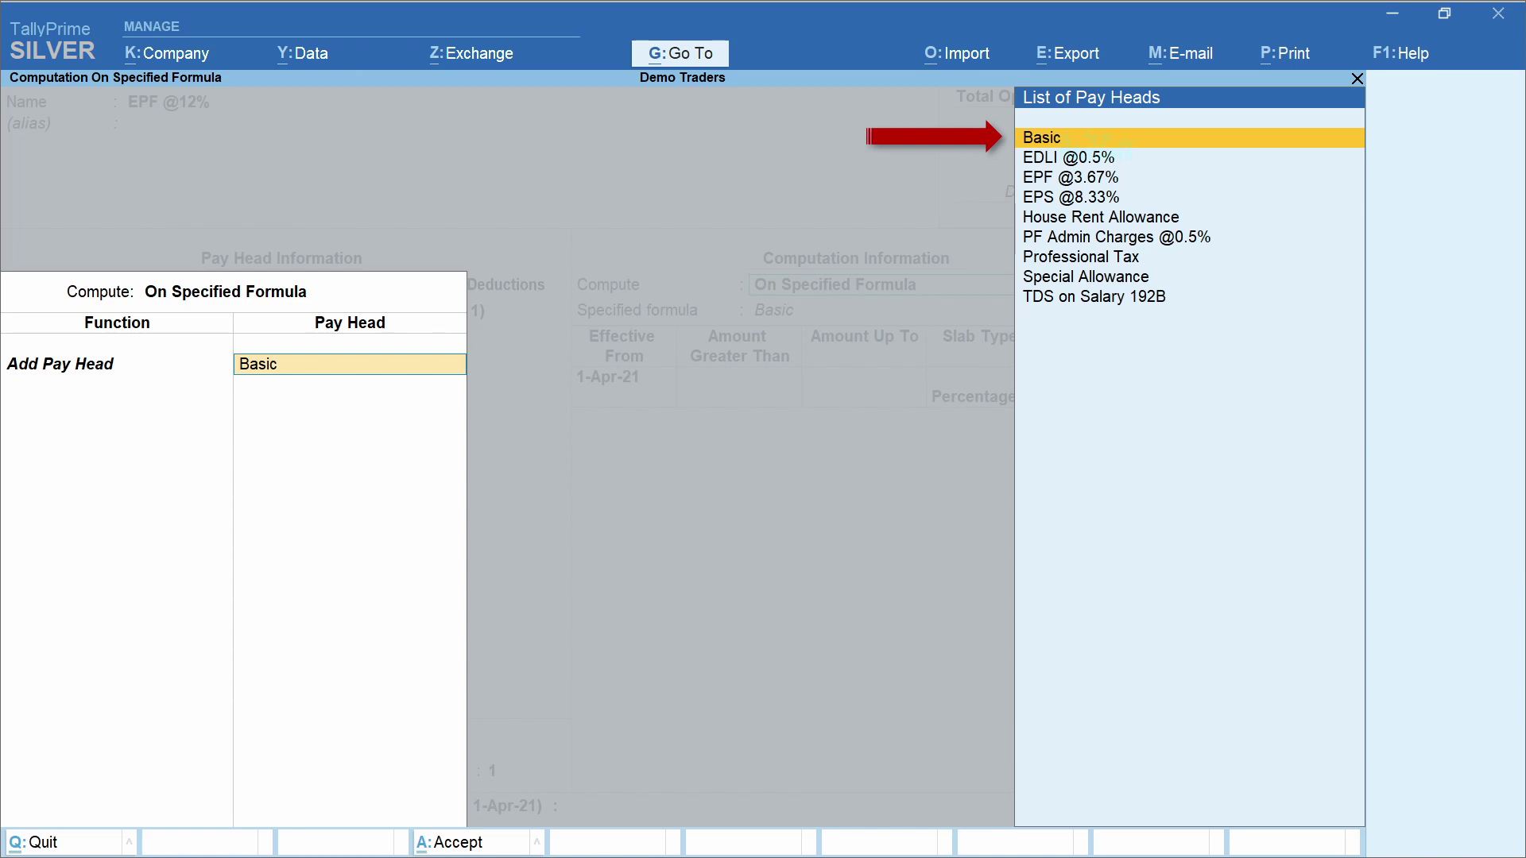
pyautogui.press('Return')
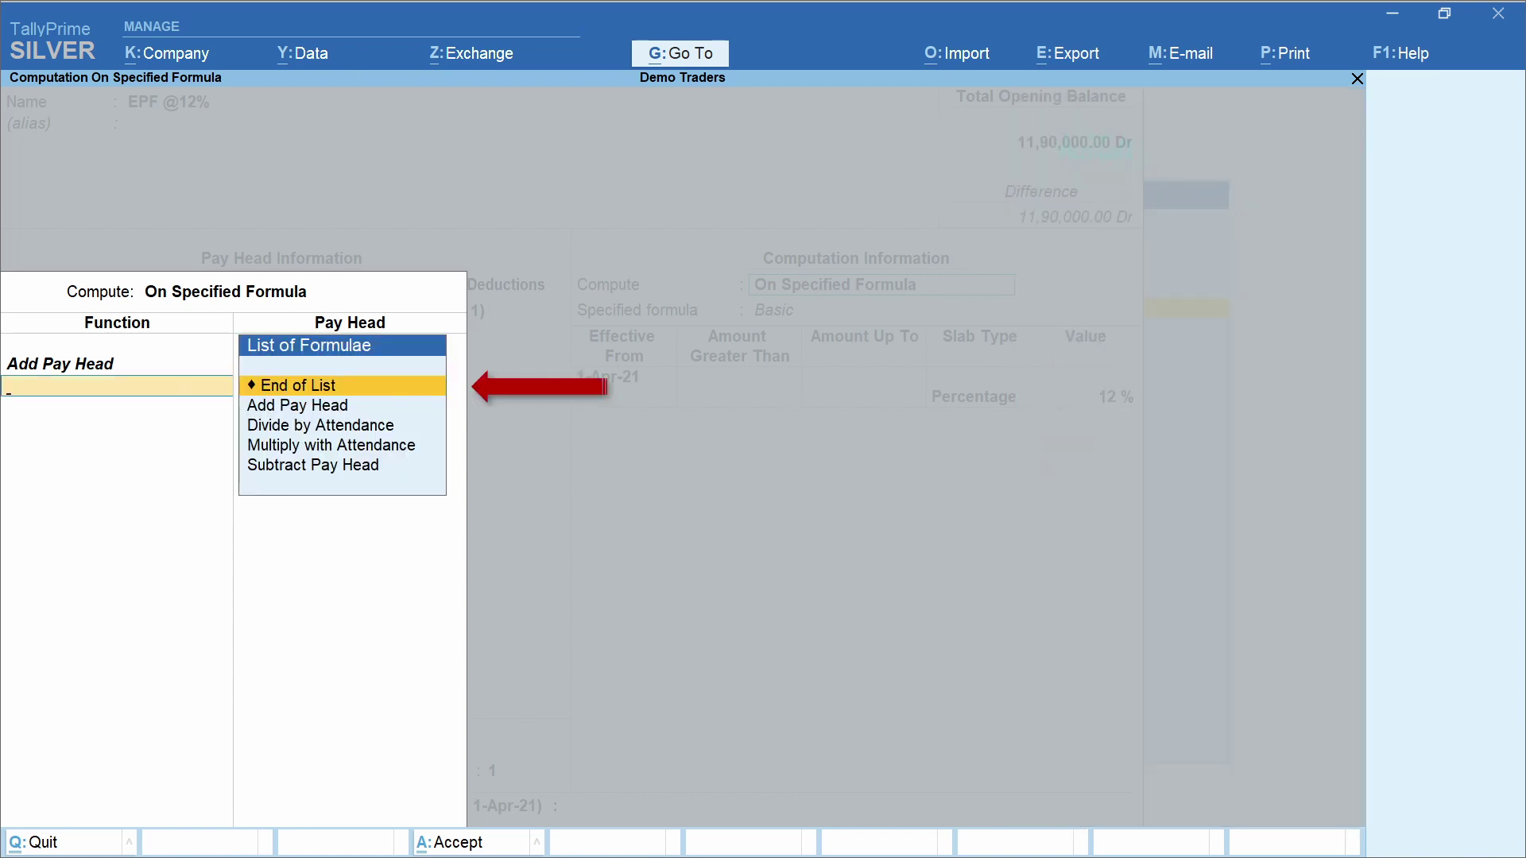
pyautogui.press('Return')
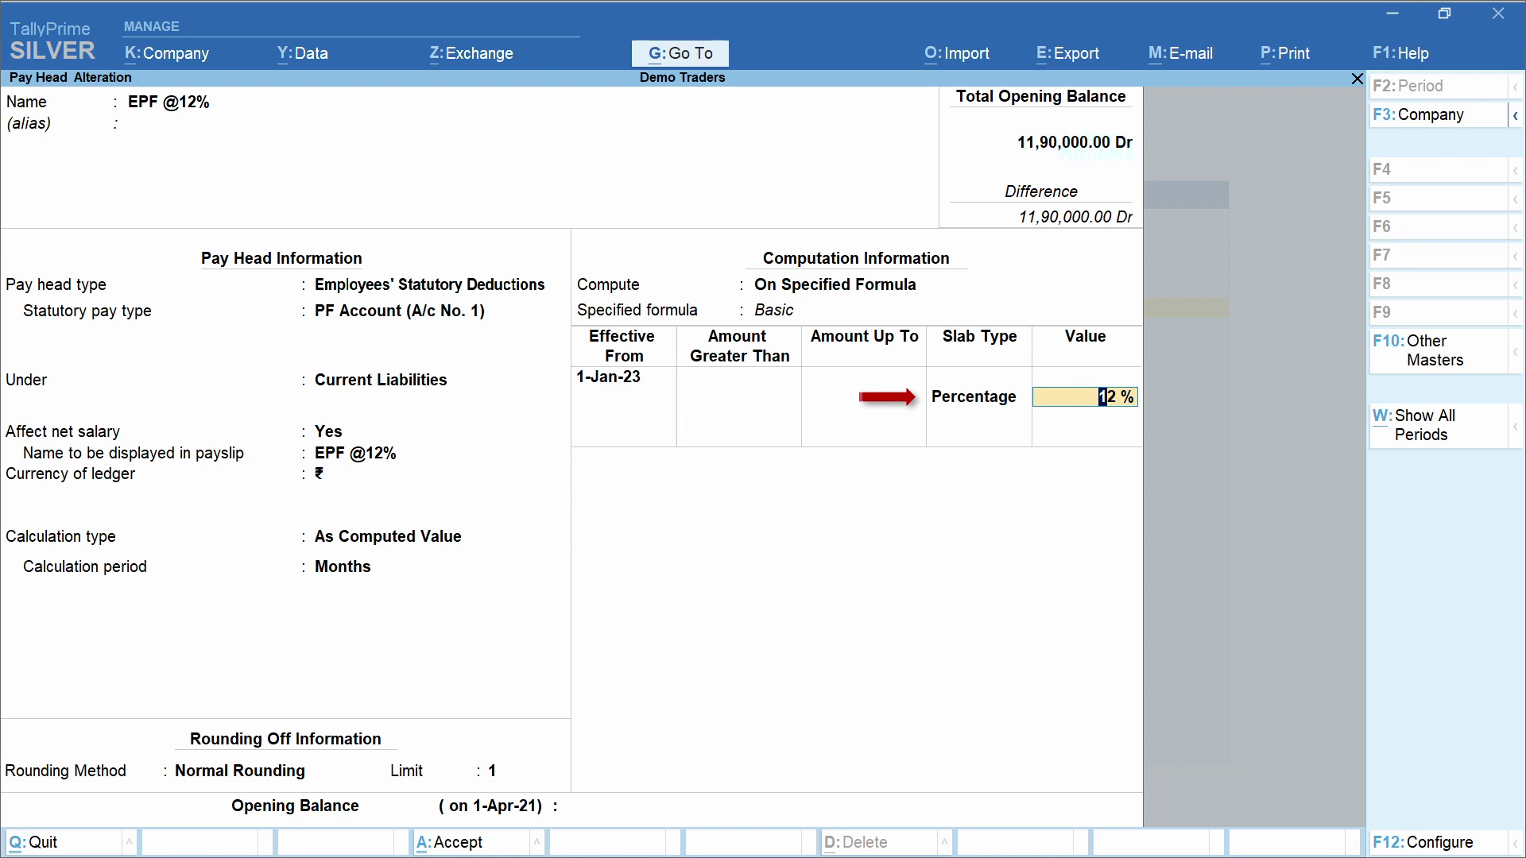
pyautogui.hotkey('ctrl', 'a')
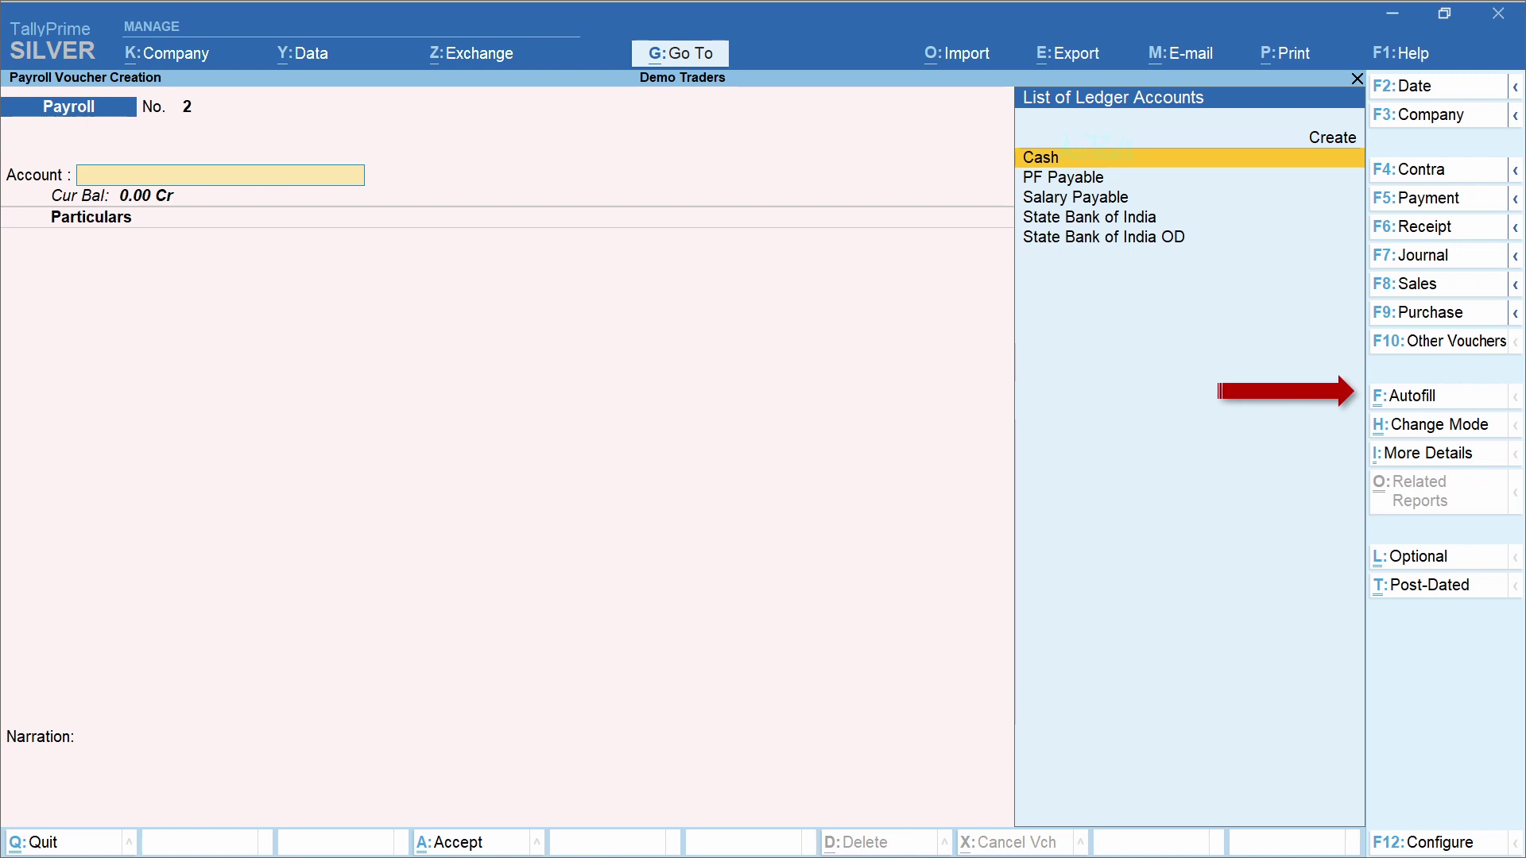
# Autofill a second payroll voucher for PF Contribution, 1-1-2023 to 31-1-2023, all items sorted by Employee Name, with the PF Payable ledger
pyautogui.hotkey('ctrl', 'f')
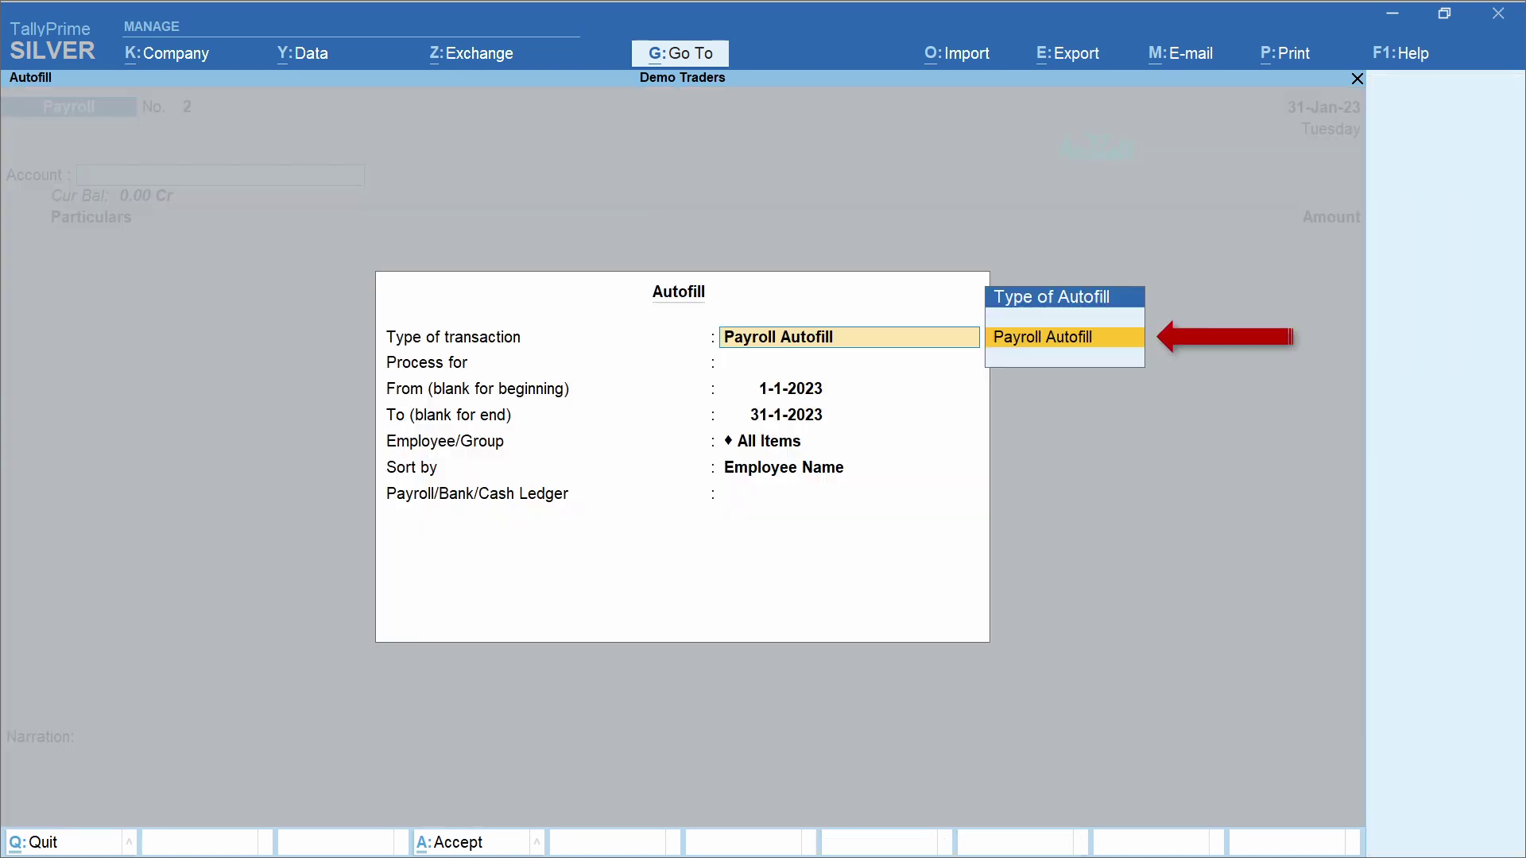
pyautogui.press('Return')
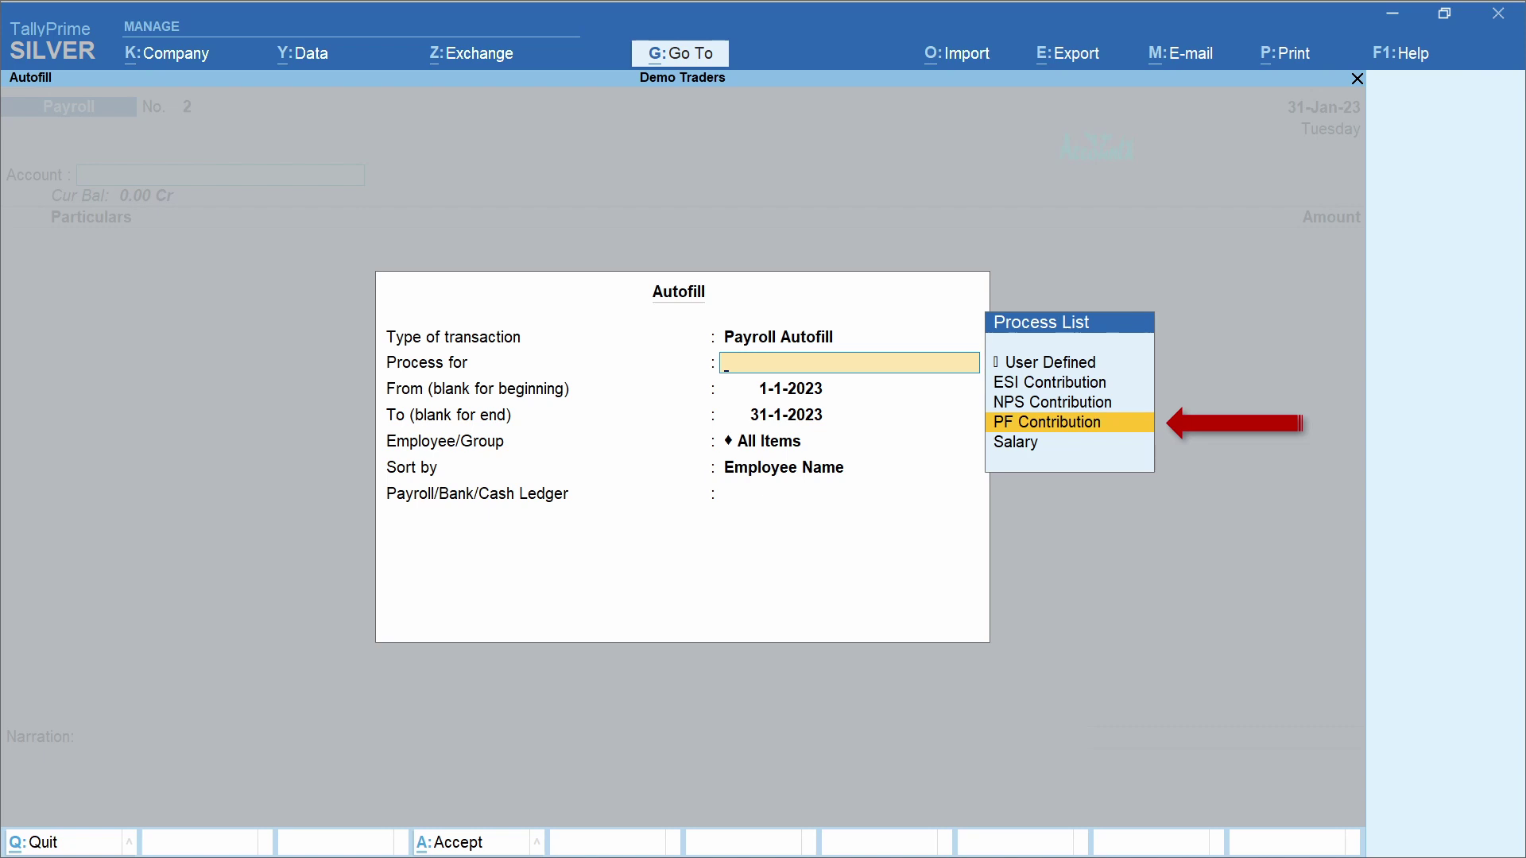
pyautogui.press('Return')
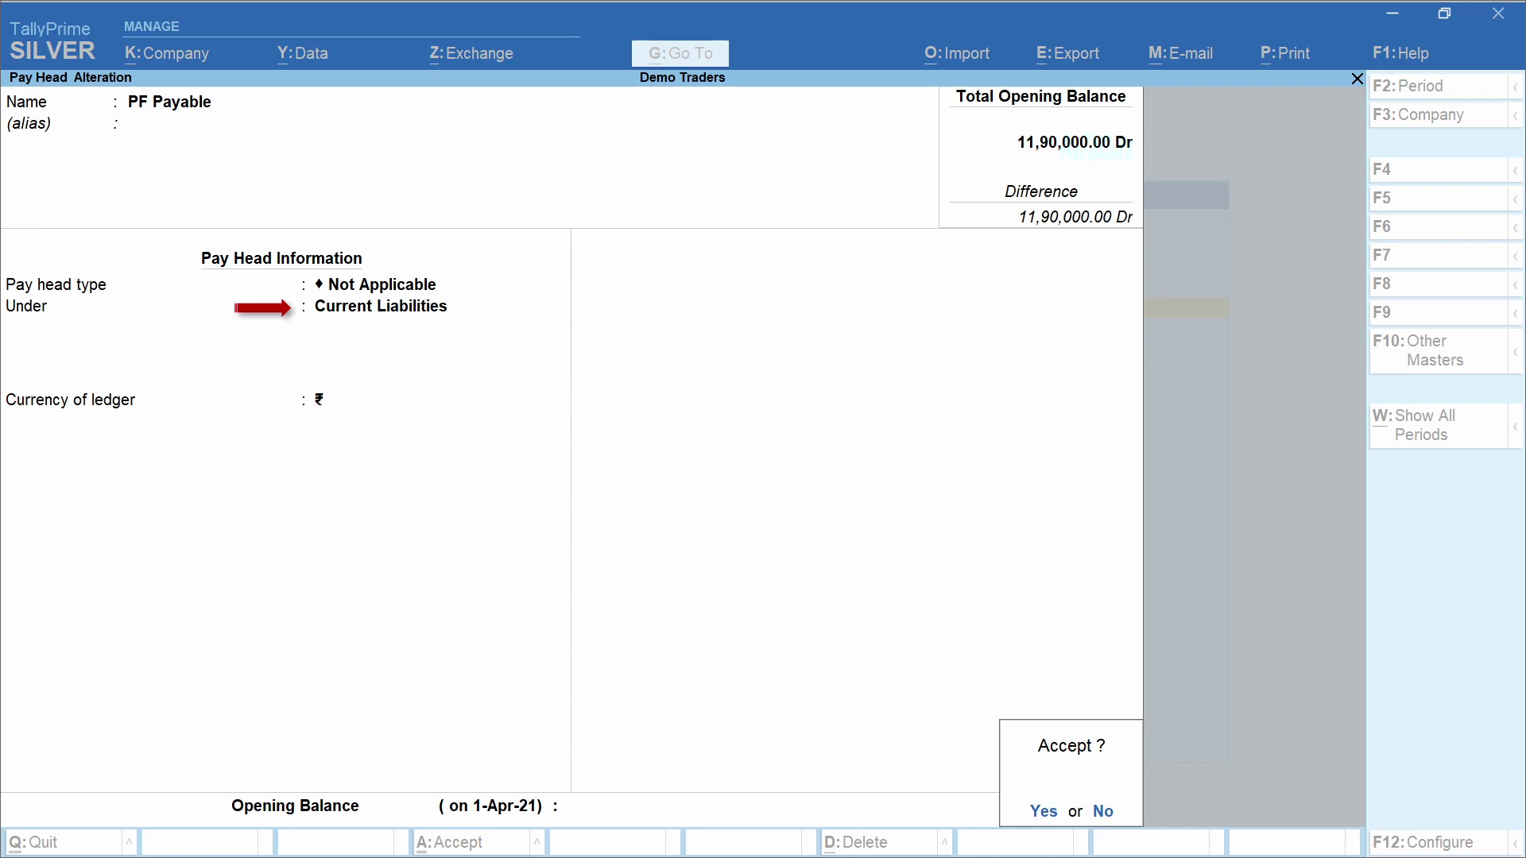
pyautogui.press('y')
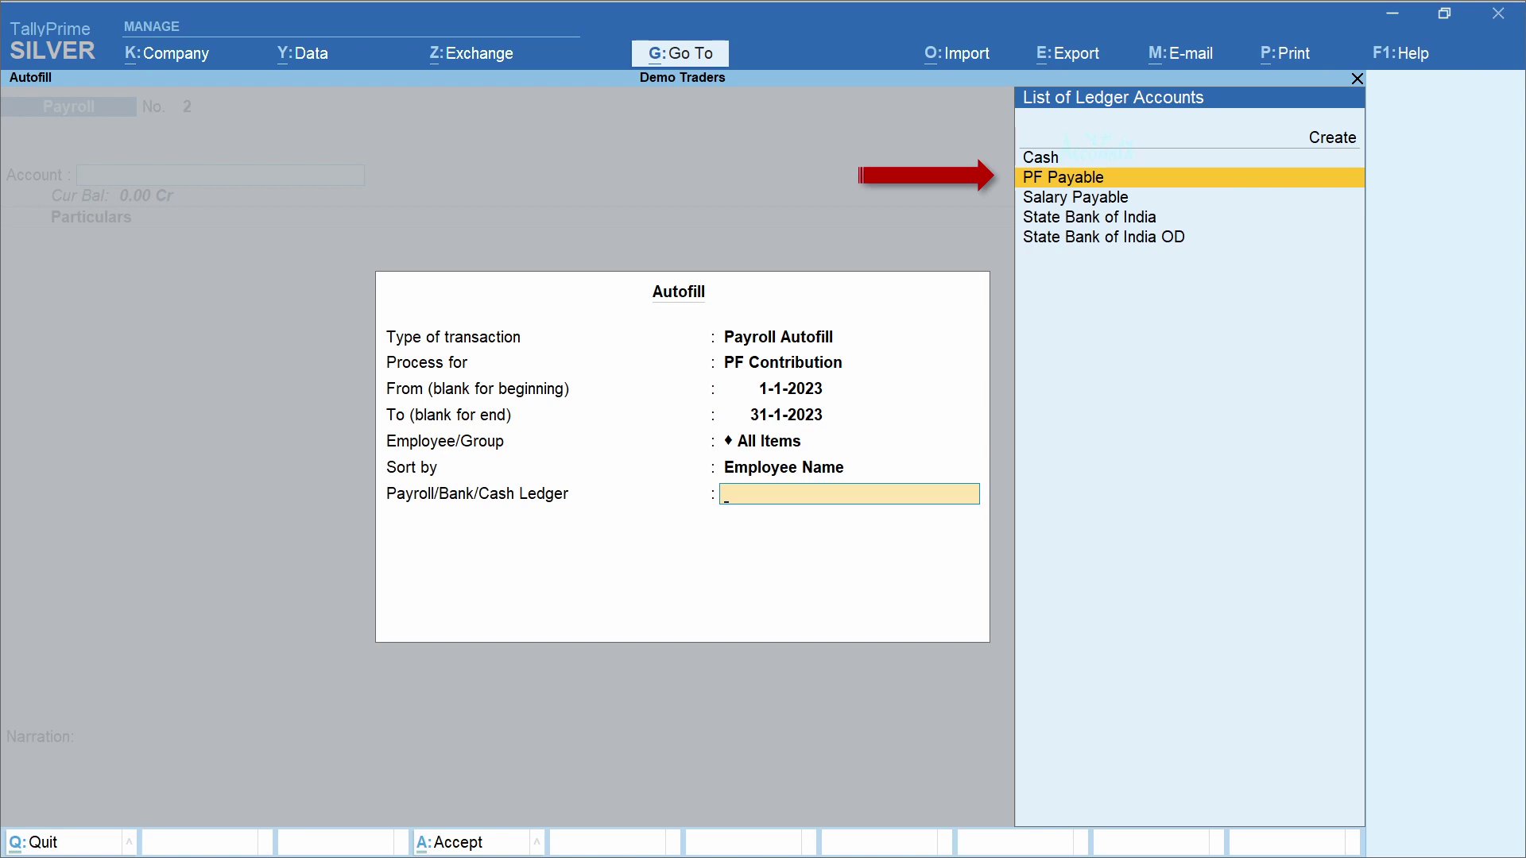
pyautogui.press('Return')
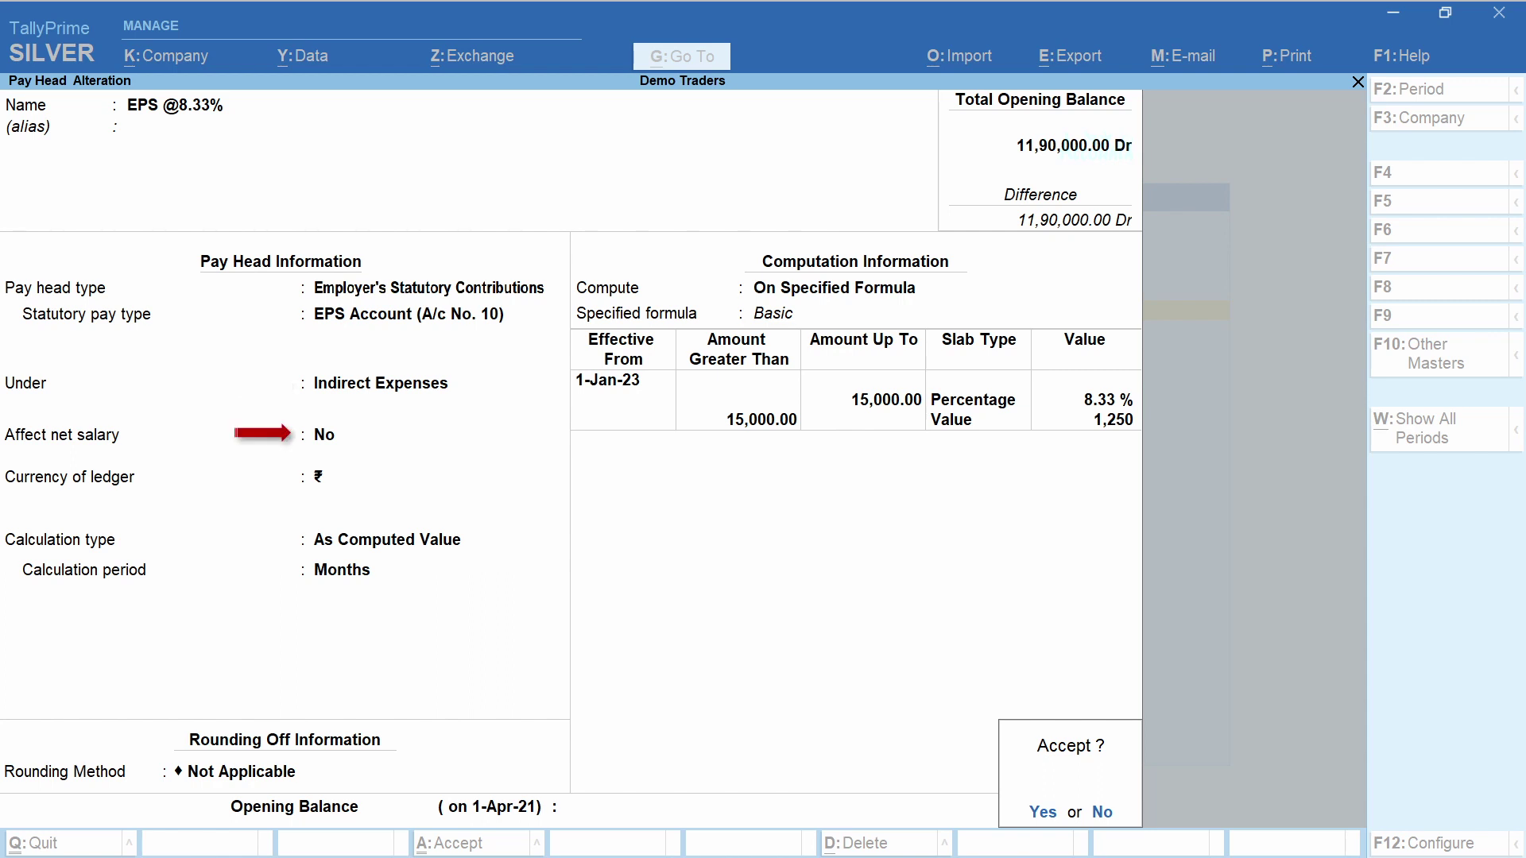
pyautogui.press('n')
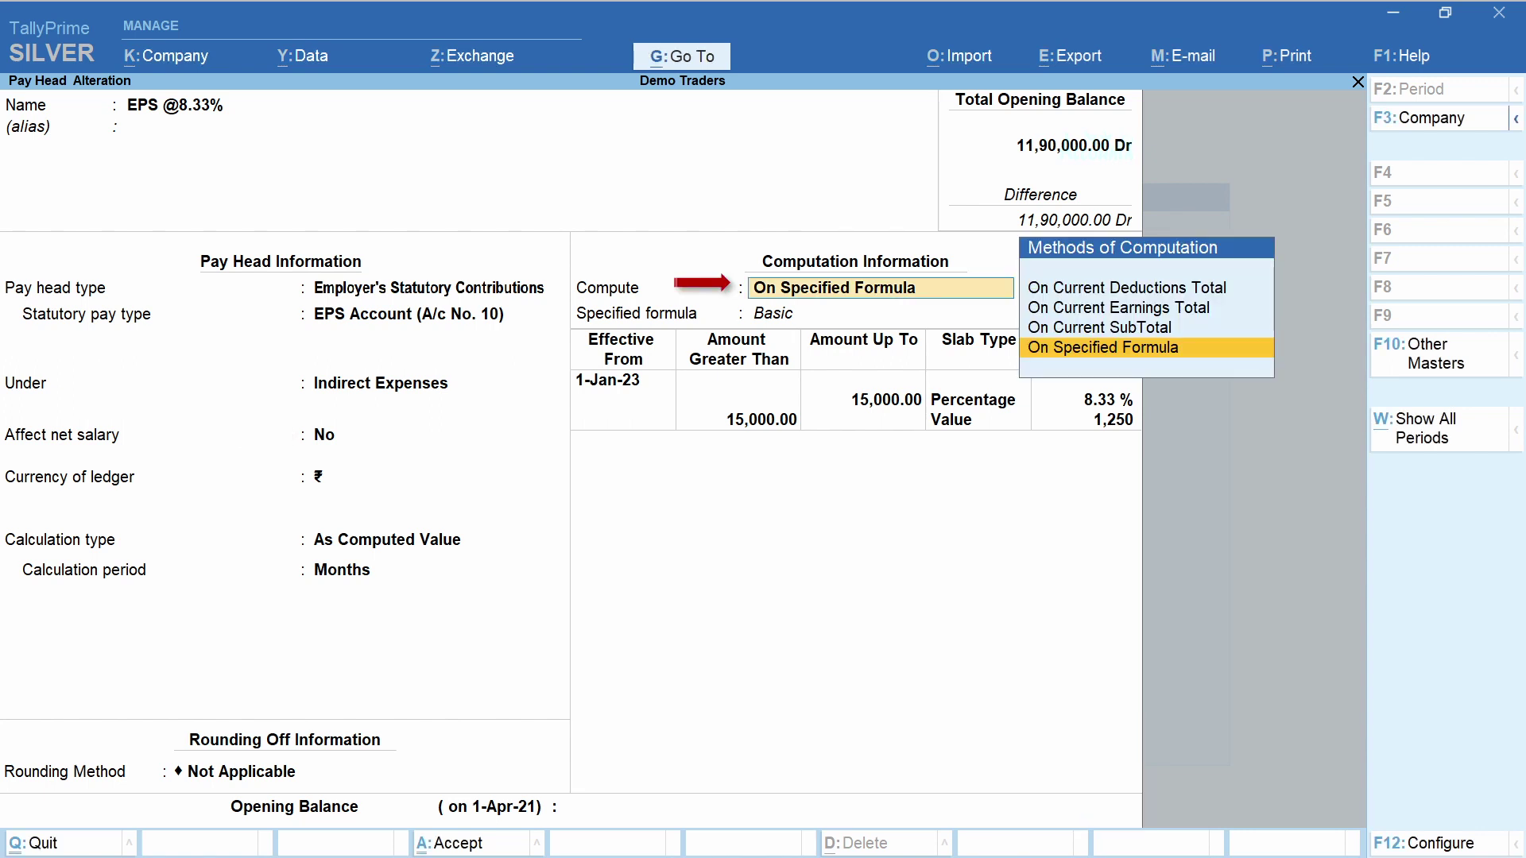
pyautogui.press('Return')
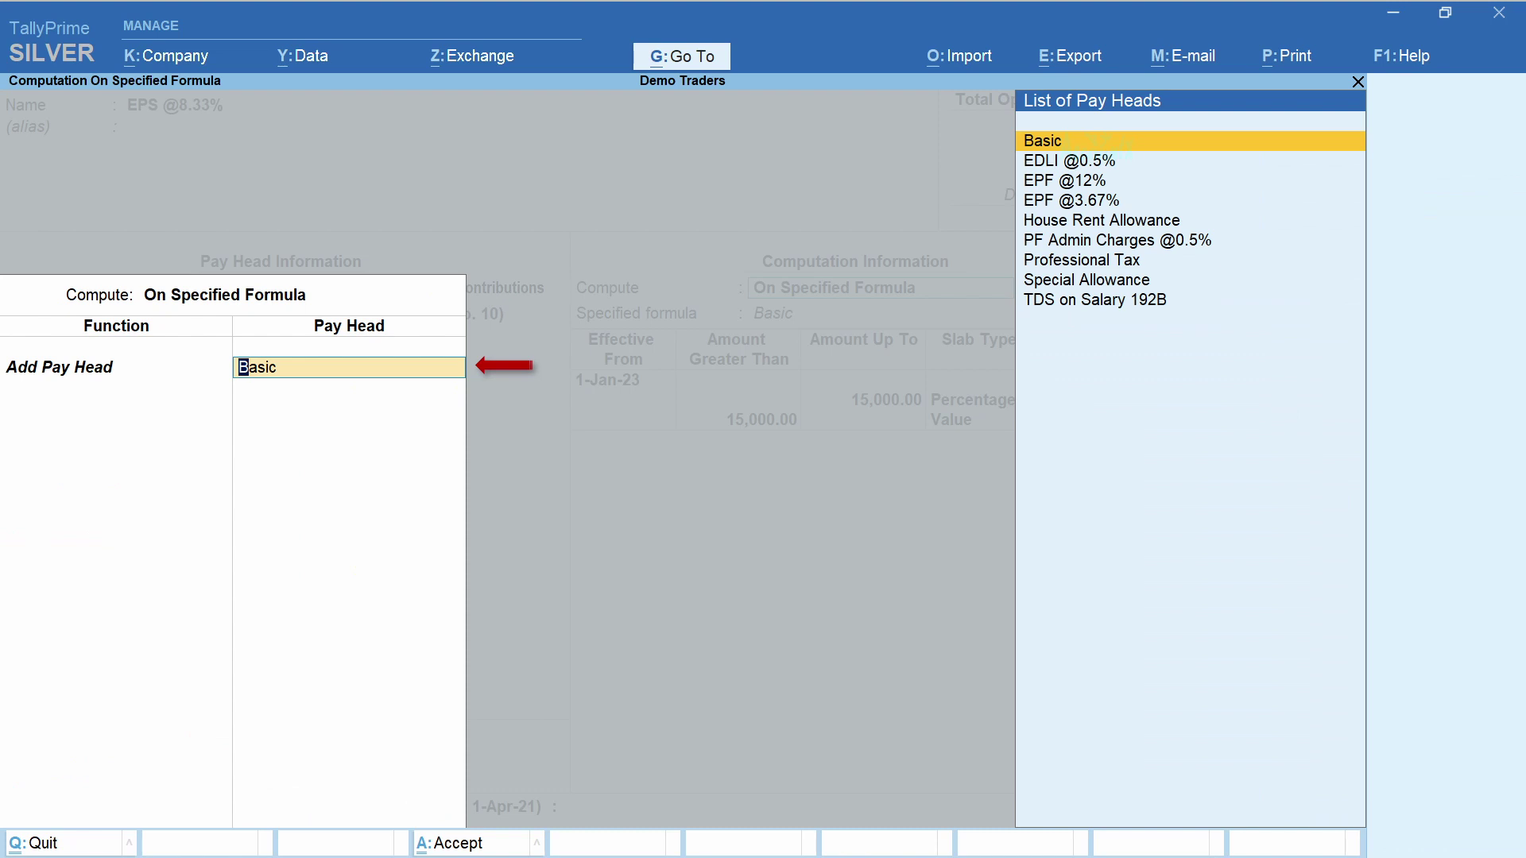
pyautogui.press('Return')
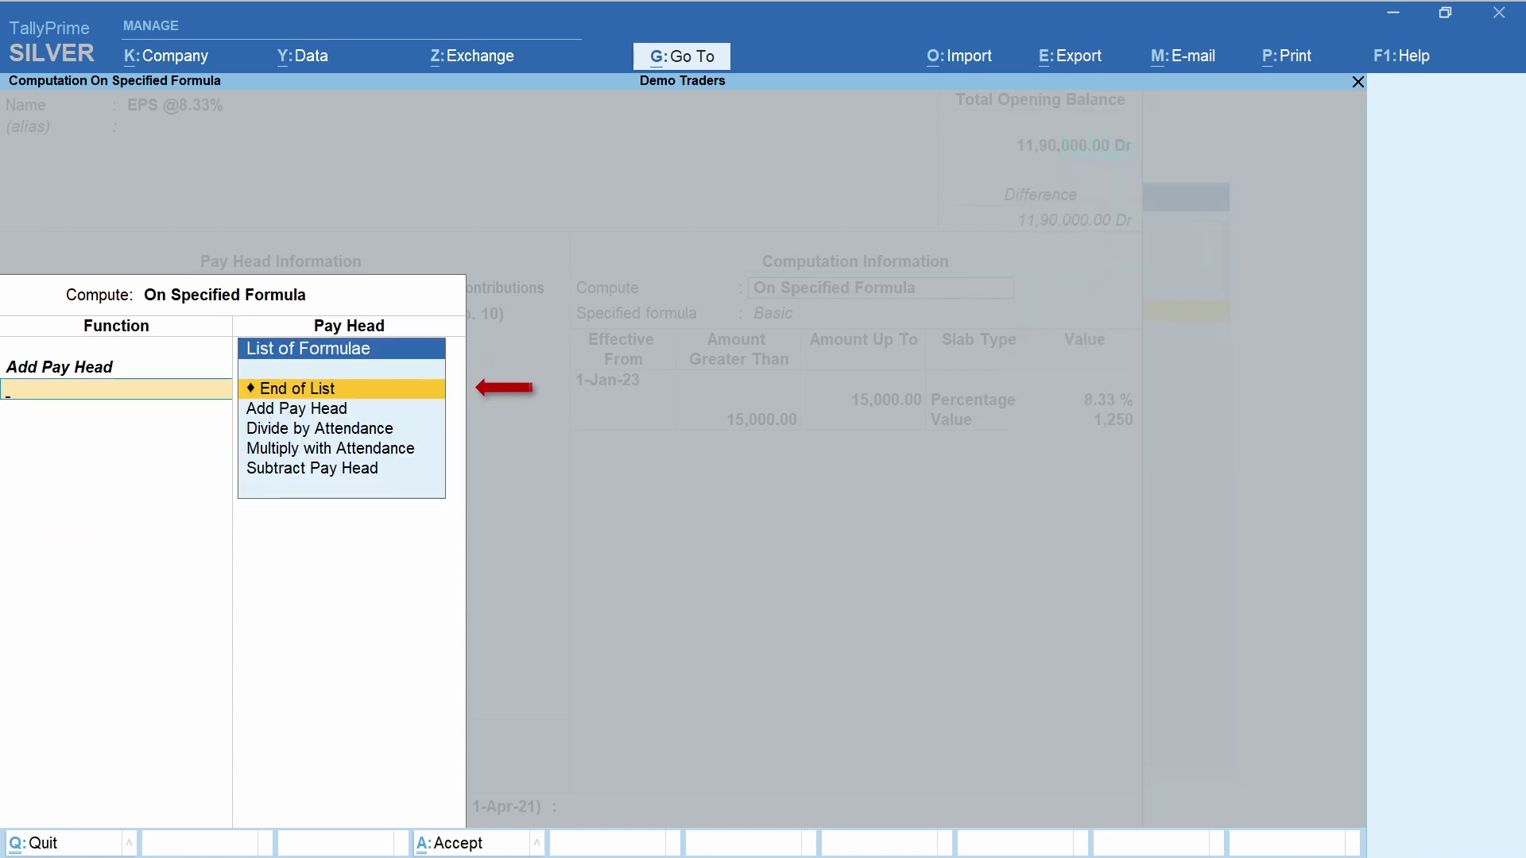
pyautogui.press('Return')
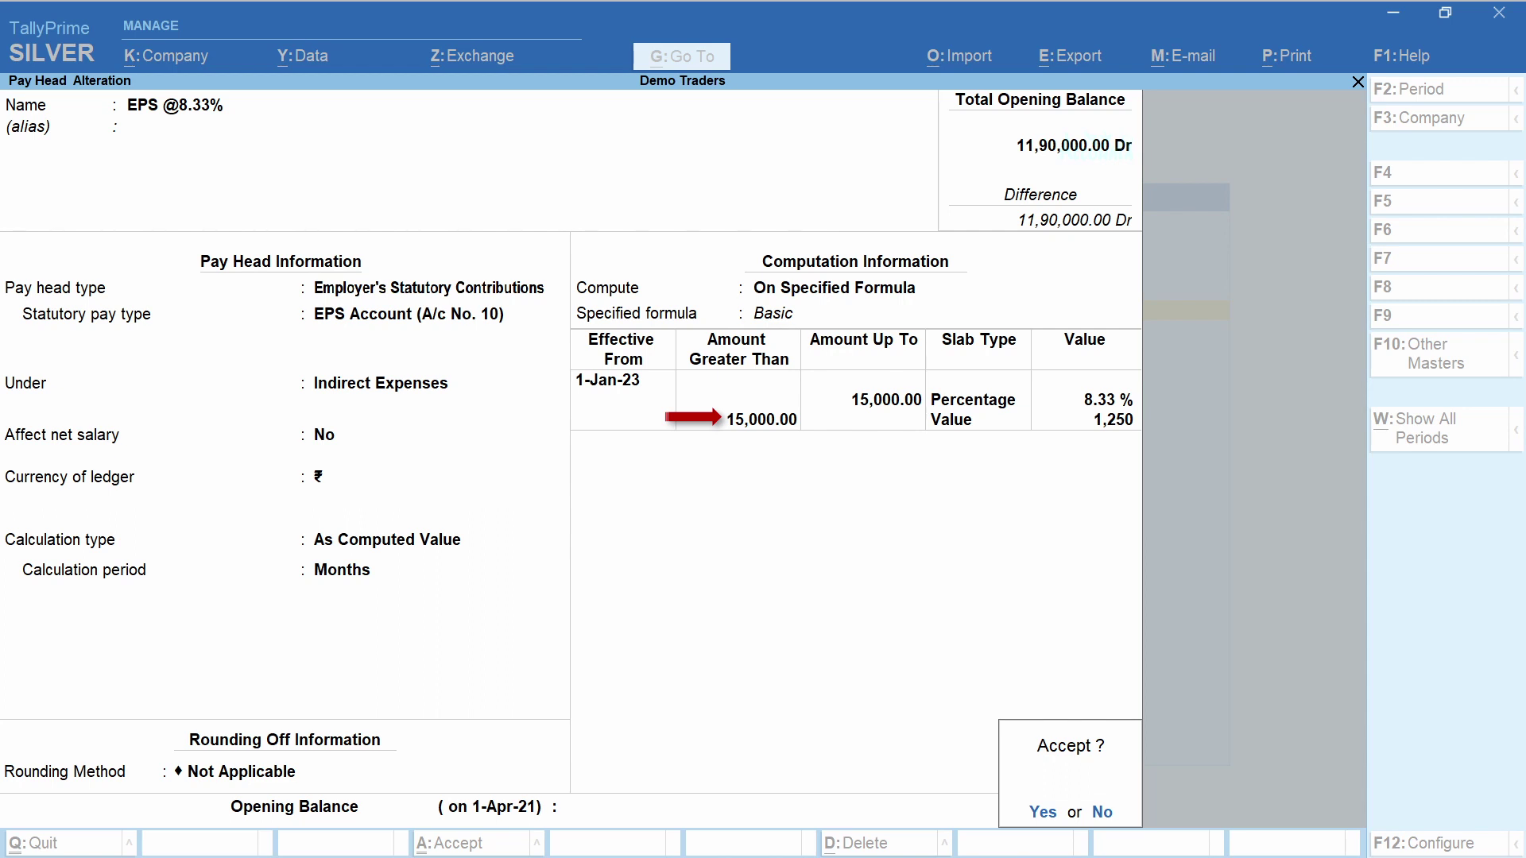
pyautogui.press('y')
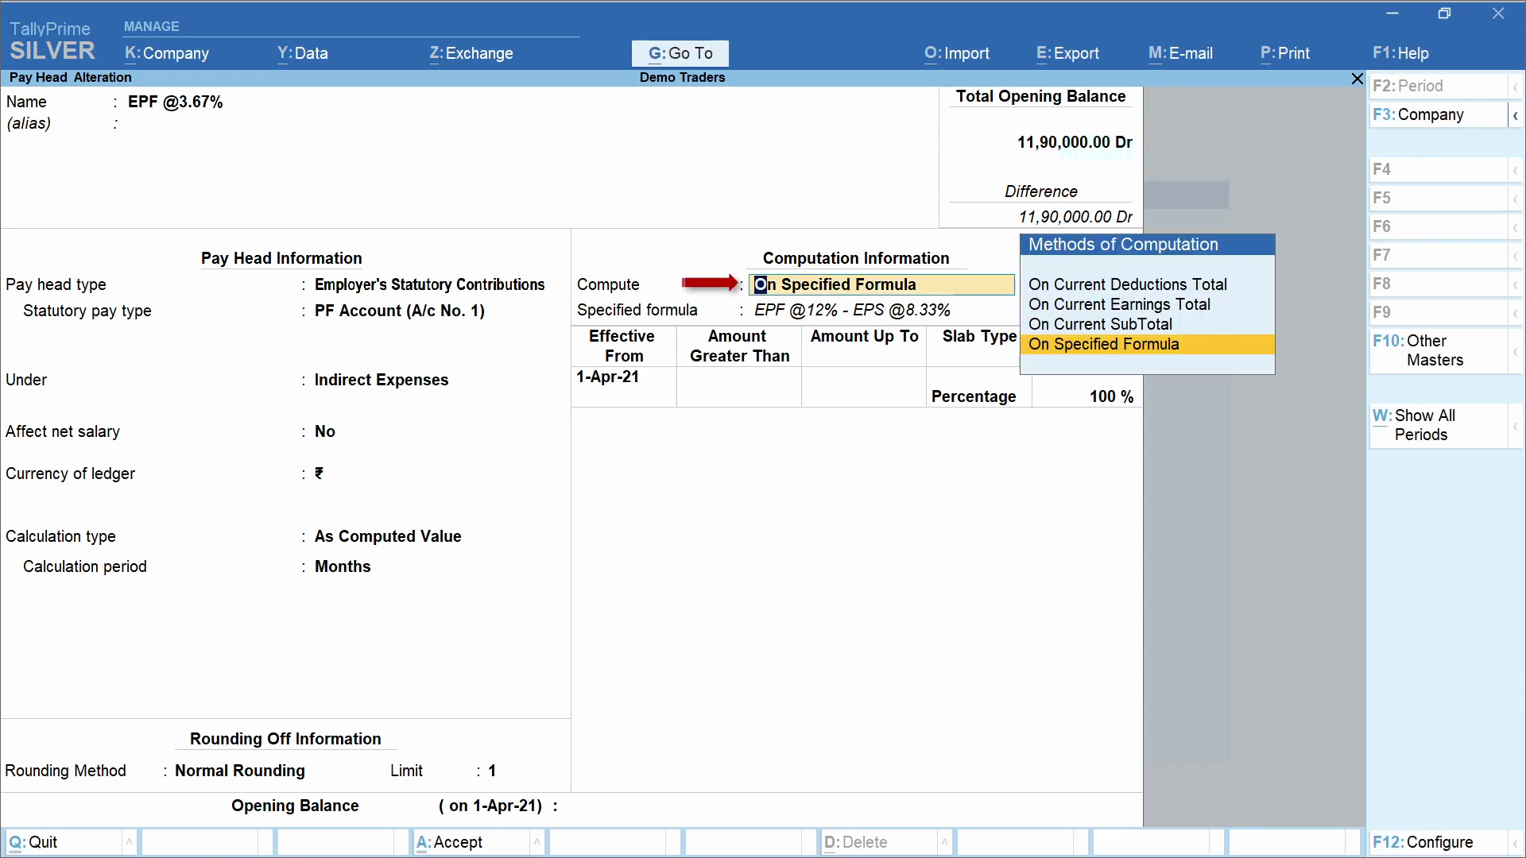
pyautogui.press('Return')
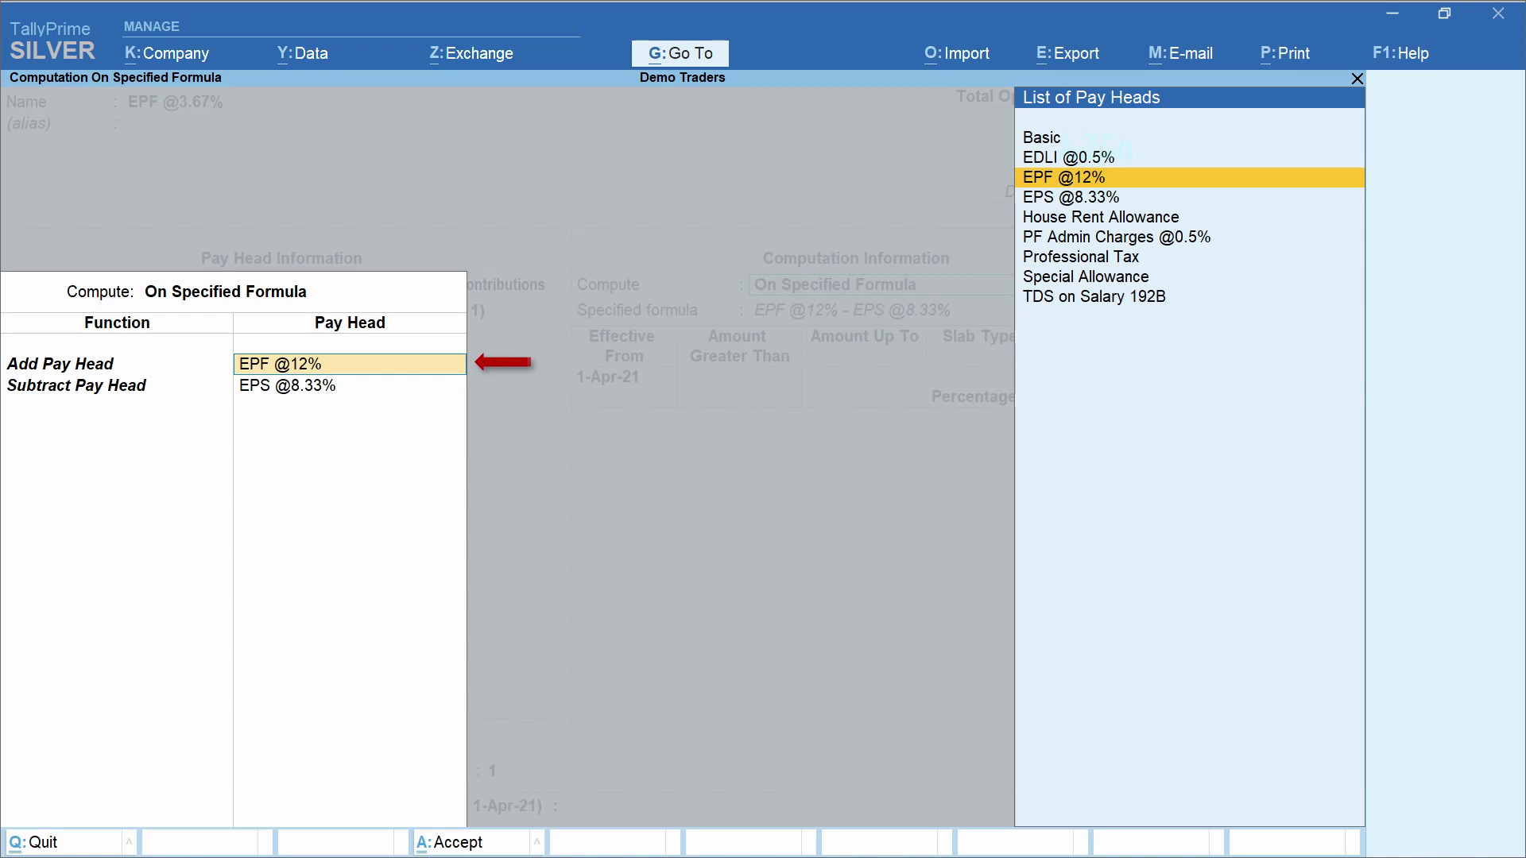
pyautogui.press('Return')
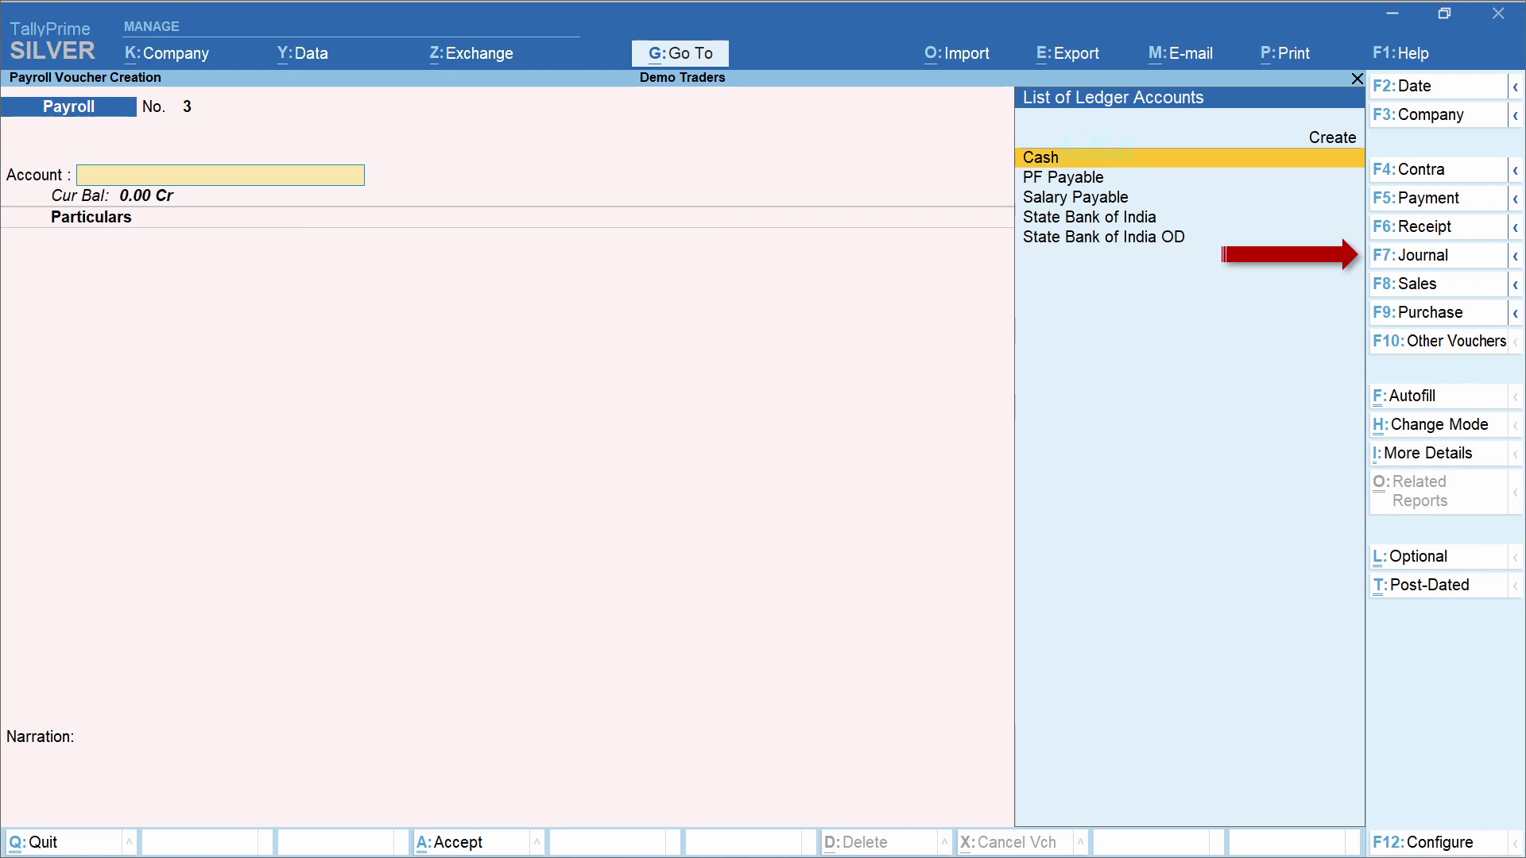
# Autofill a journal voucher for PF Other Charges with expense ledger PF Other Charges, PF Admin Charges @0.5%, EDLI @0.5% and EDLI admin charges Not Applicable
pyautogui.press('F7')
pyautogui.hotkey('ctrl', 'f')
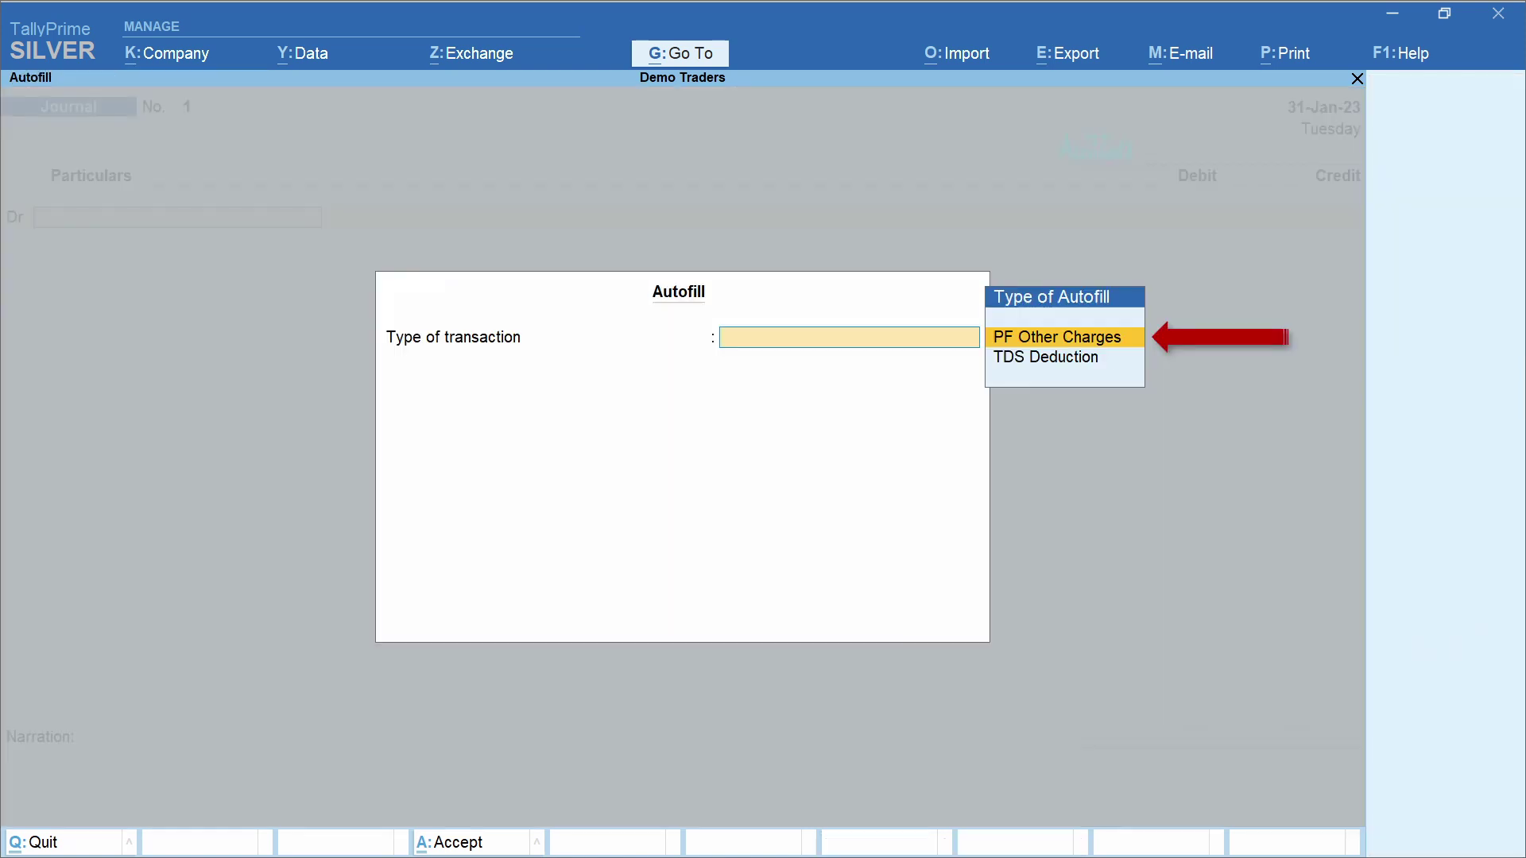
pyautogui.press('Return')
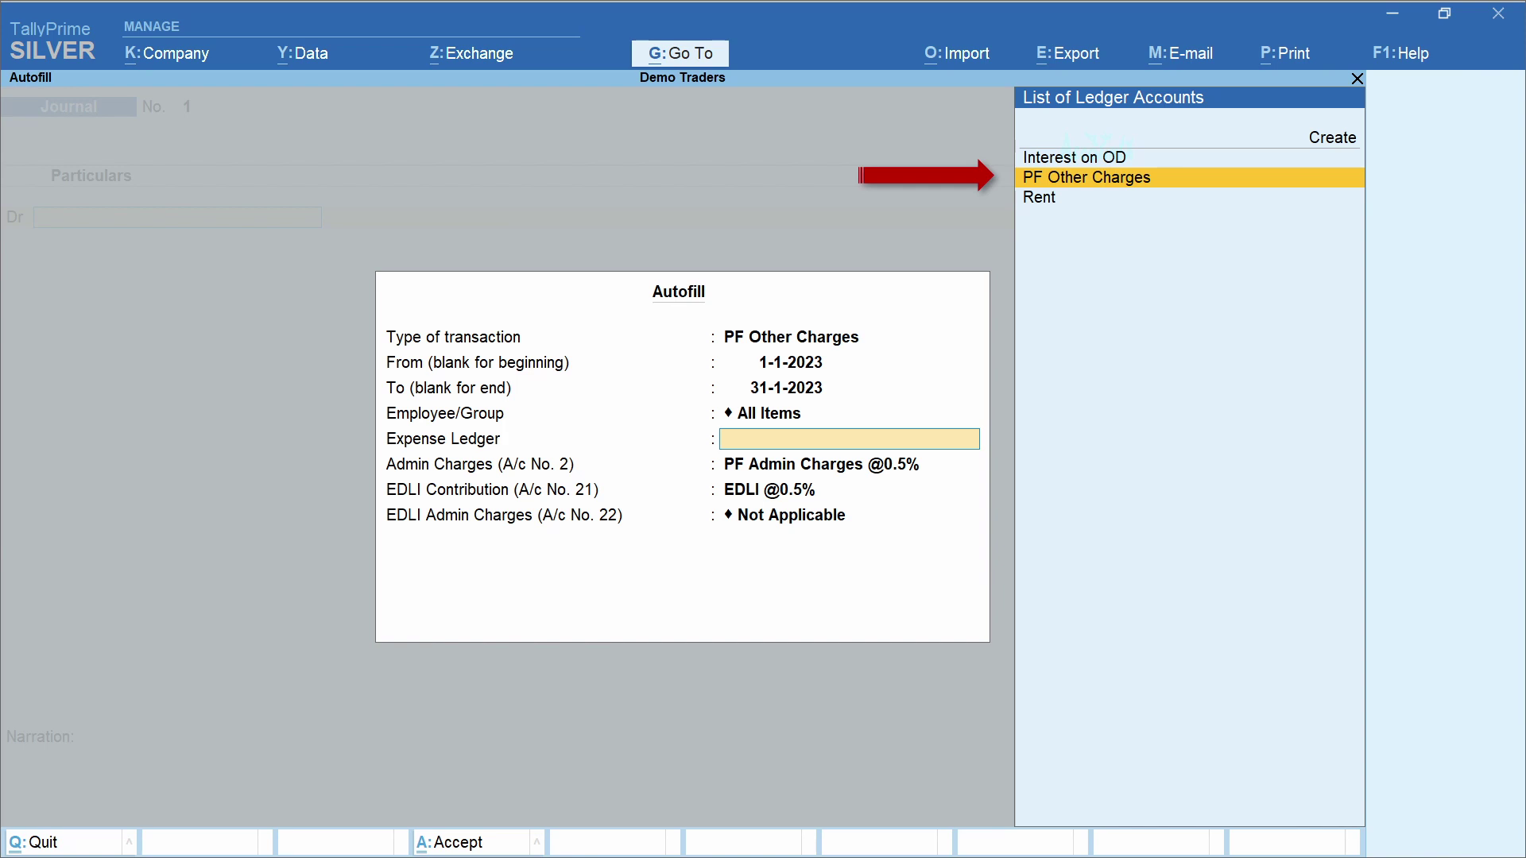
pyautogui.press('Return')
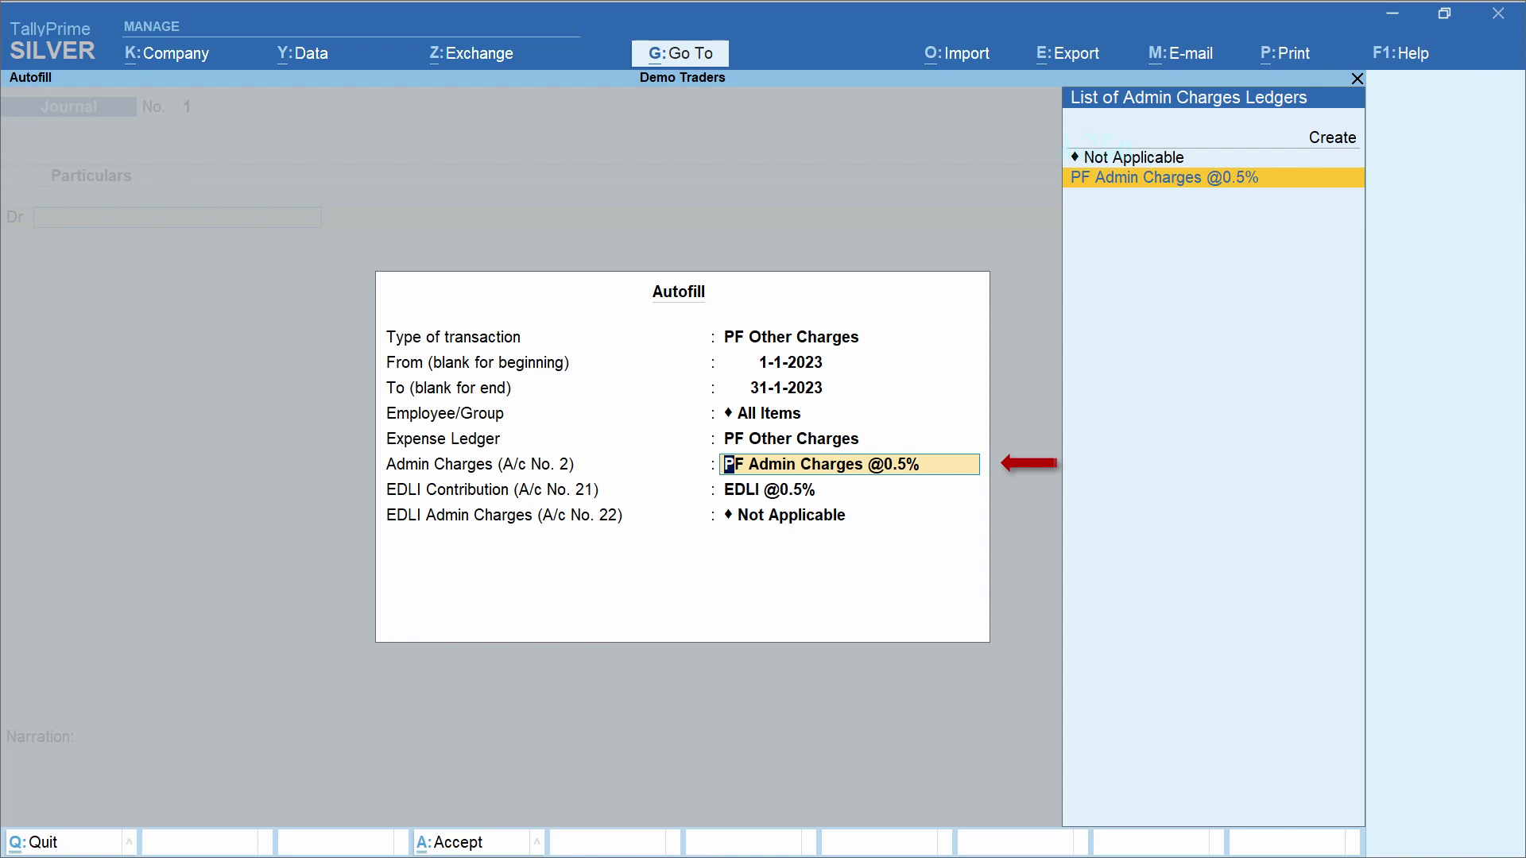
pyautogui.press('Return')
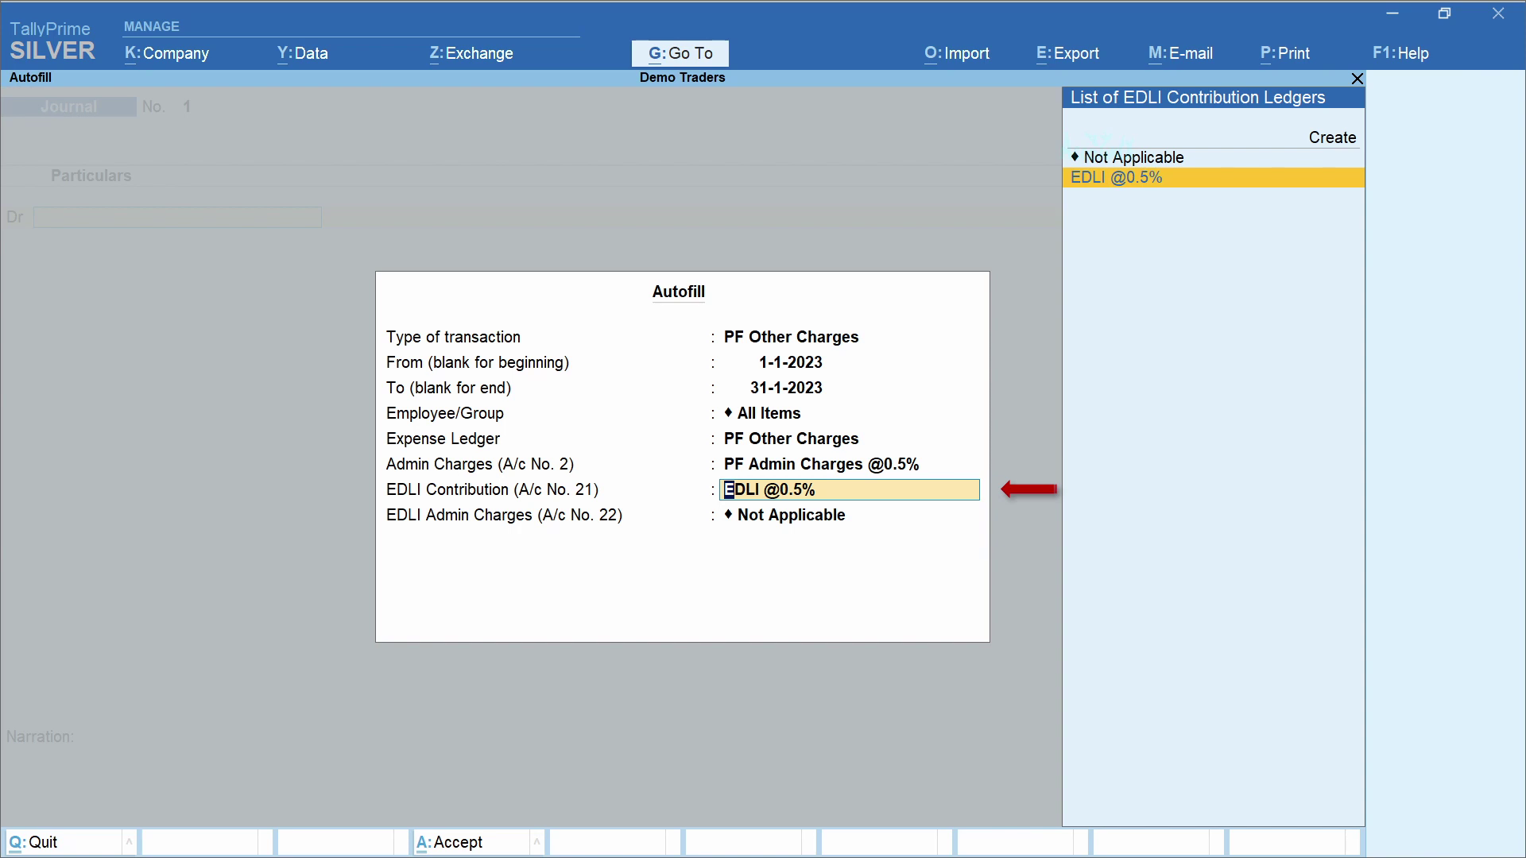
pyautogui.press('Return')
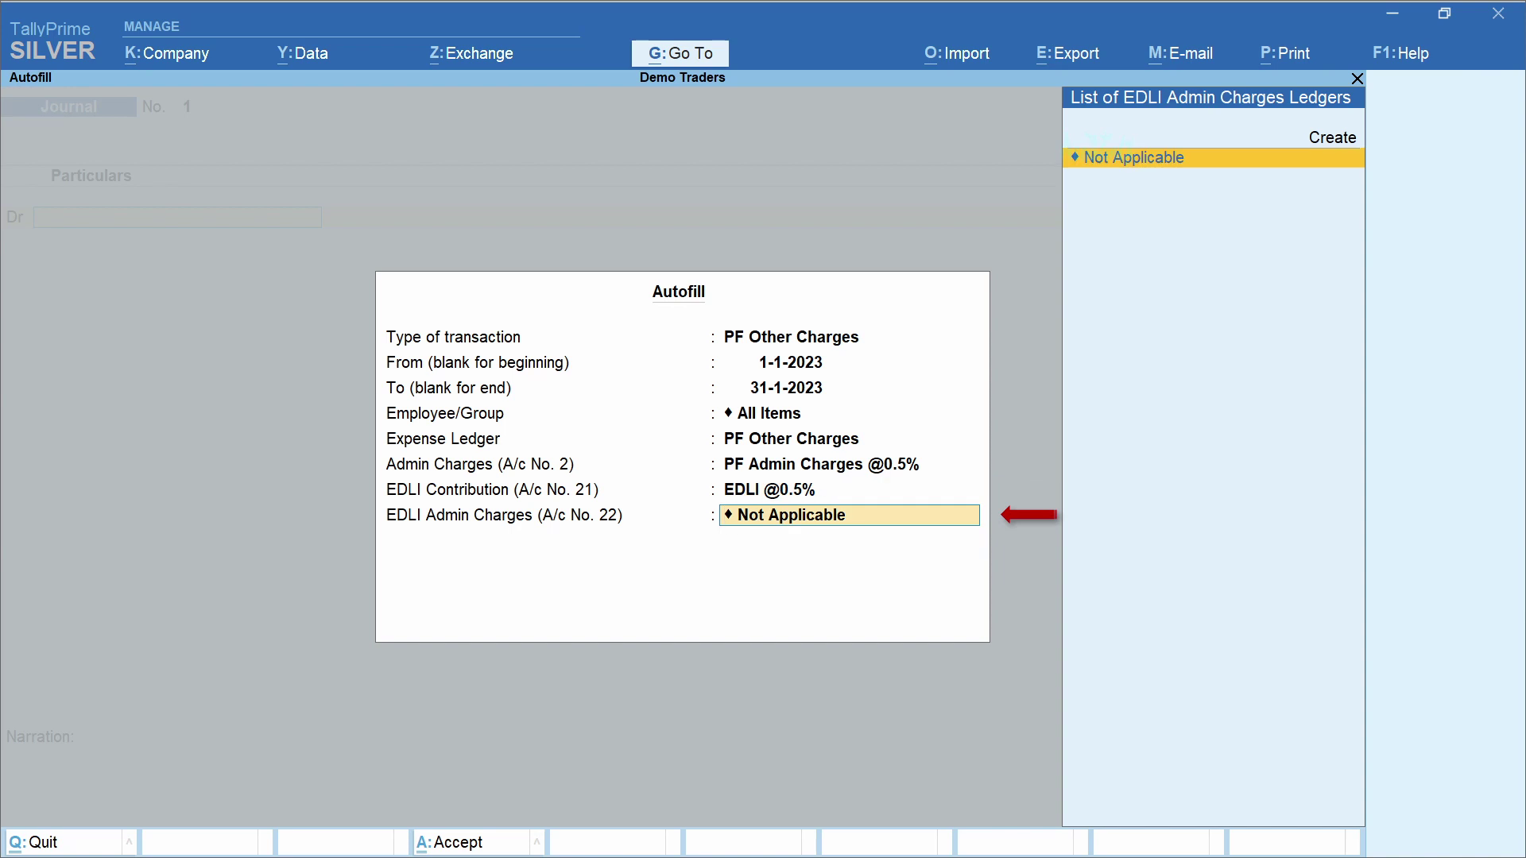
pyautogui.press('Return')
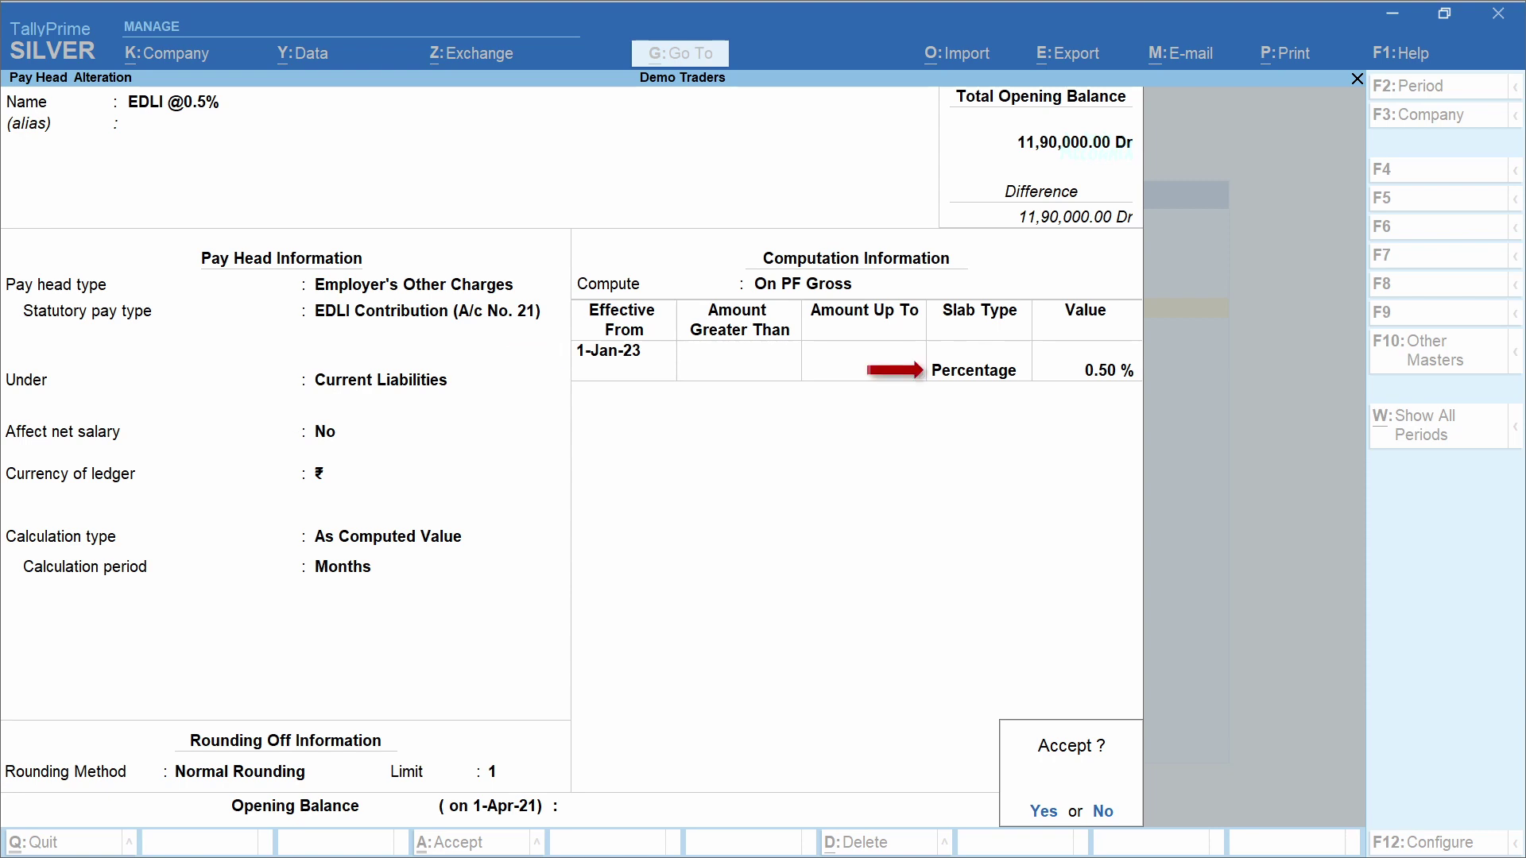
pyautogui.press('Return')
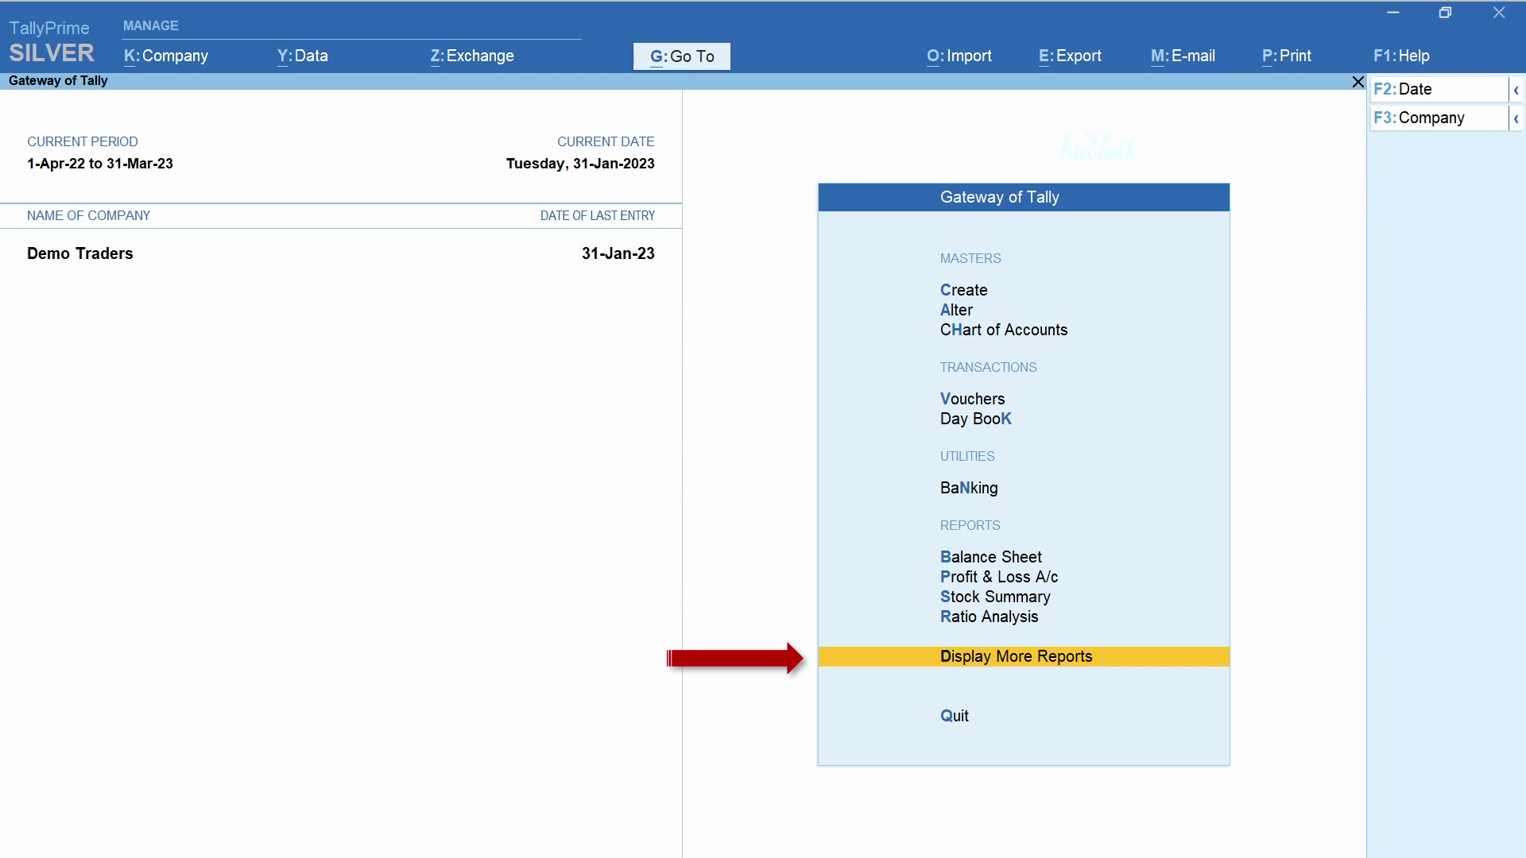
# Open the statutory payroll Summary report and expand it to show the detailed Provident Fund computation
pyautogui.press('Return')
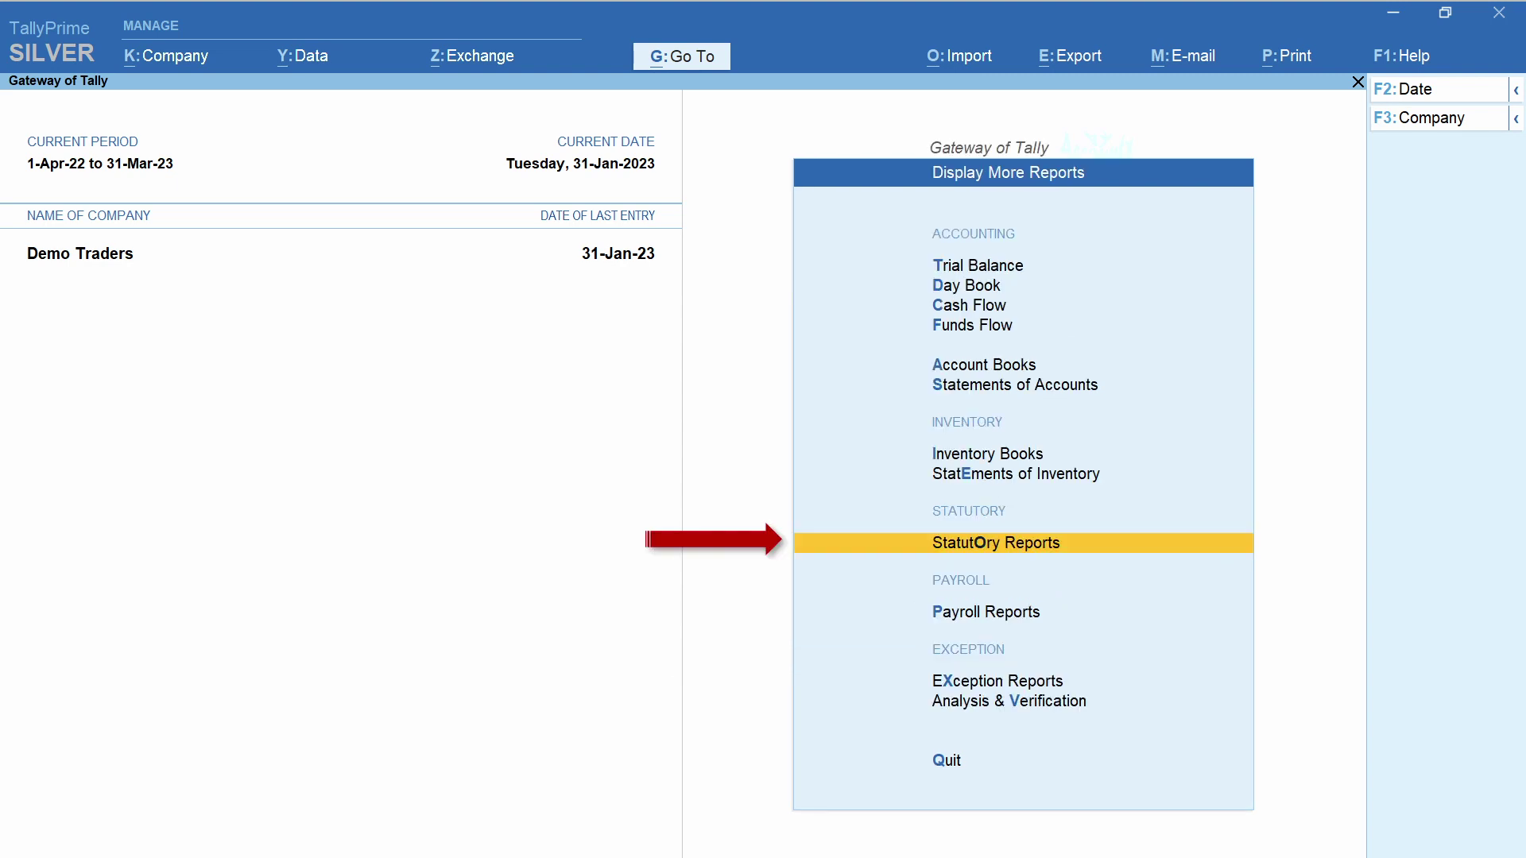
pyautogui.press('Return')
pyautogui.press('Return')
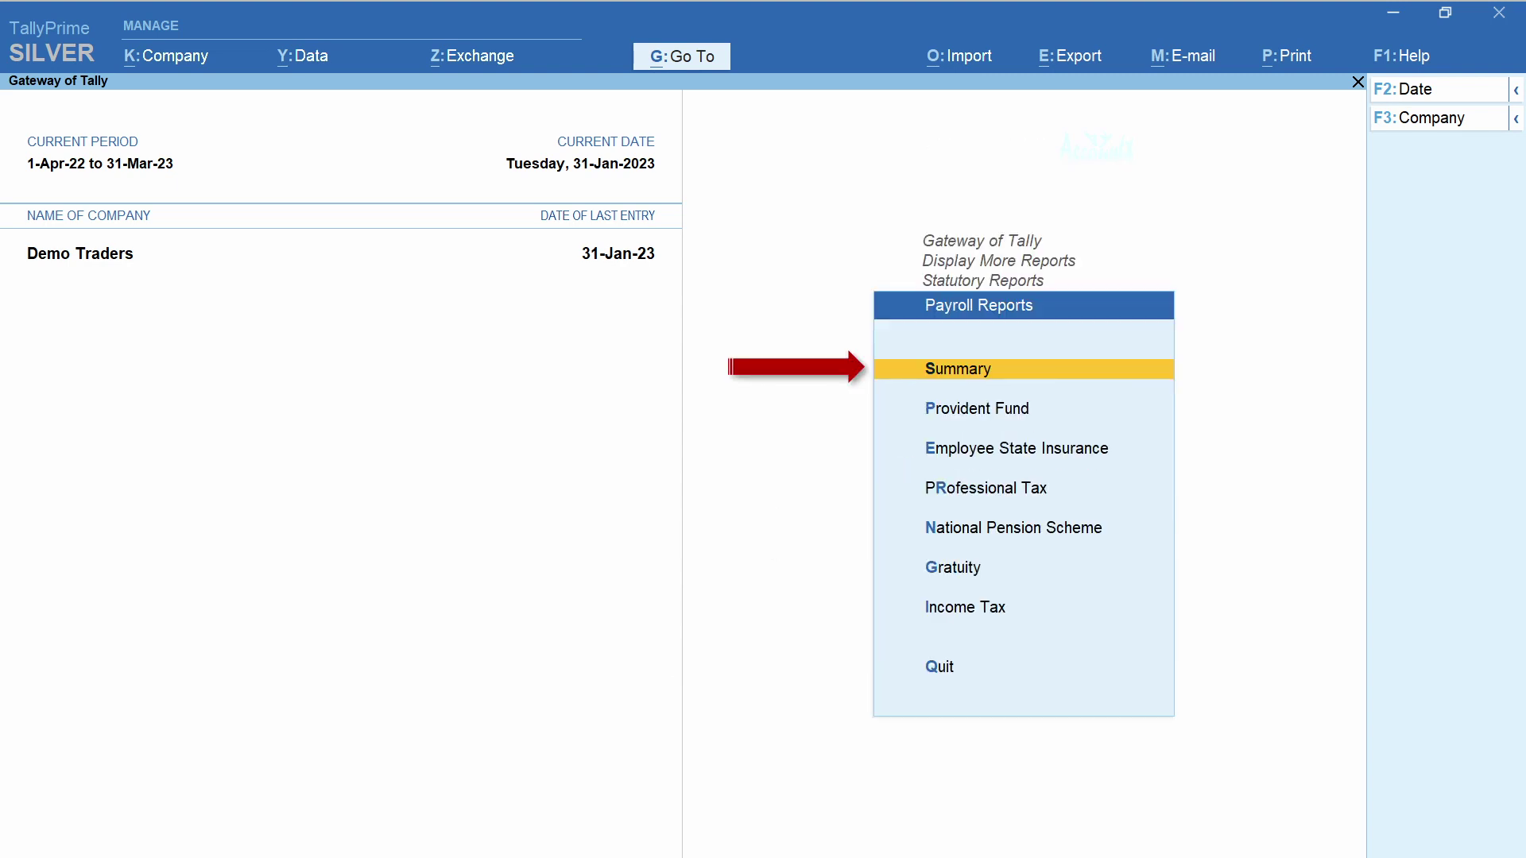
pyautogui.press('Return')
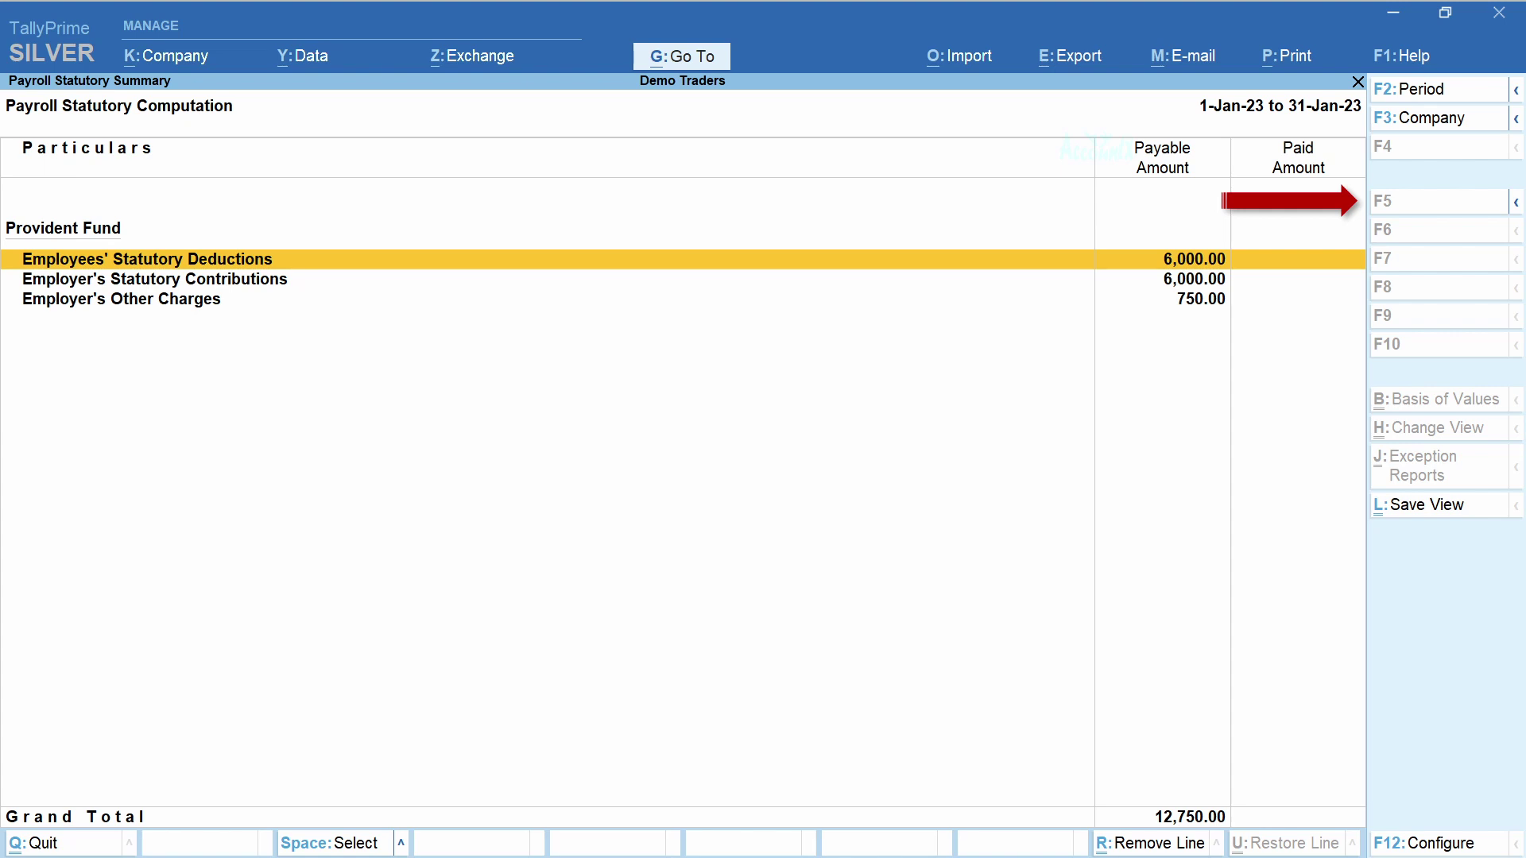
pyautogui.hotkey('alt', 'F5')
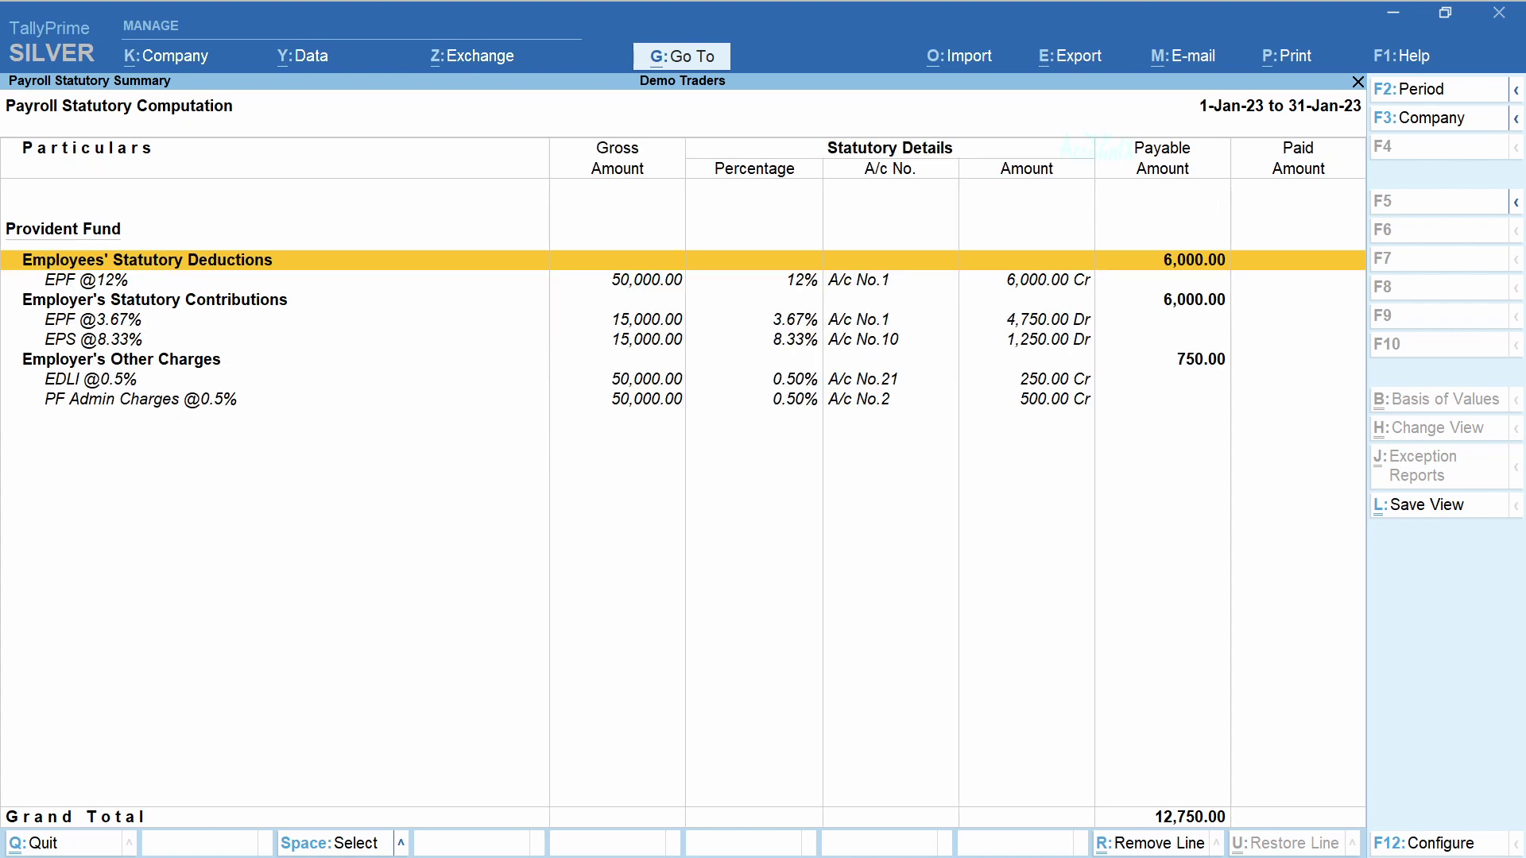